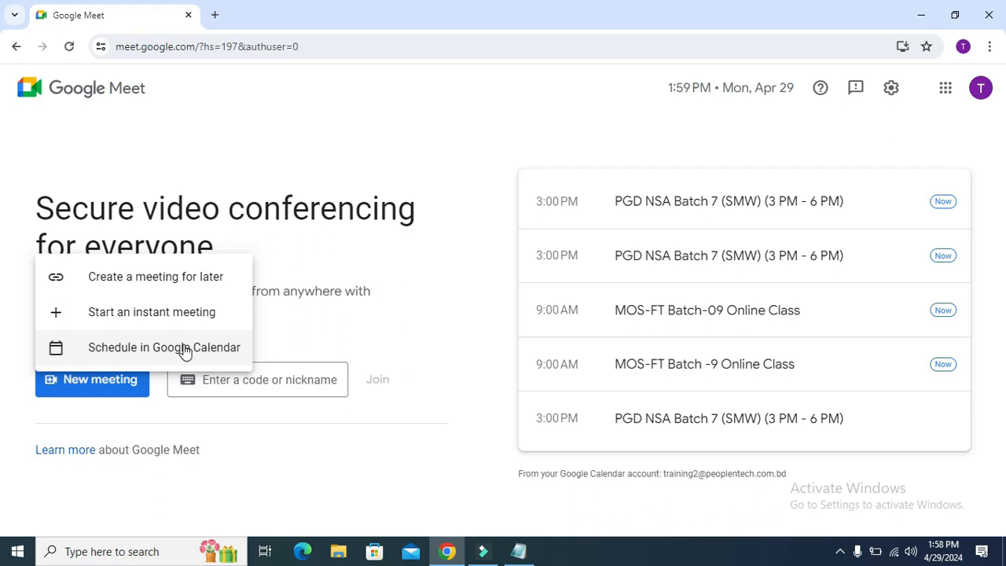
# Step: Schedule a new meeting in Google Calendar and title the event "Board Meeting"
pyautogui.click(185, 354)
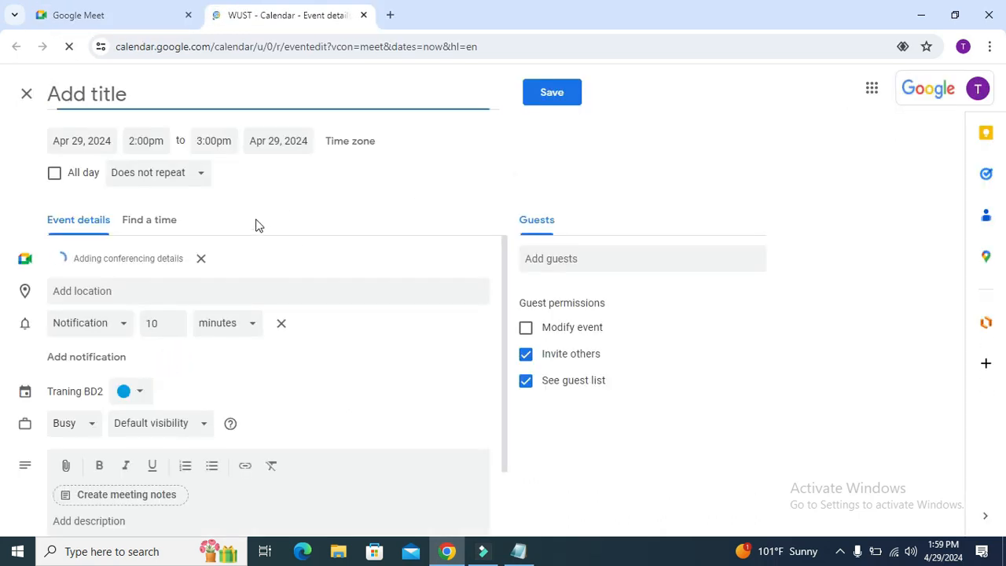
pyautogui.click(96, 96)
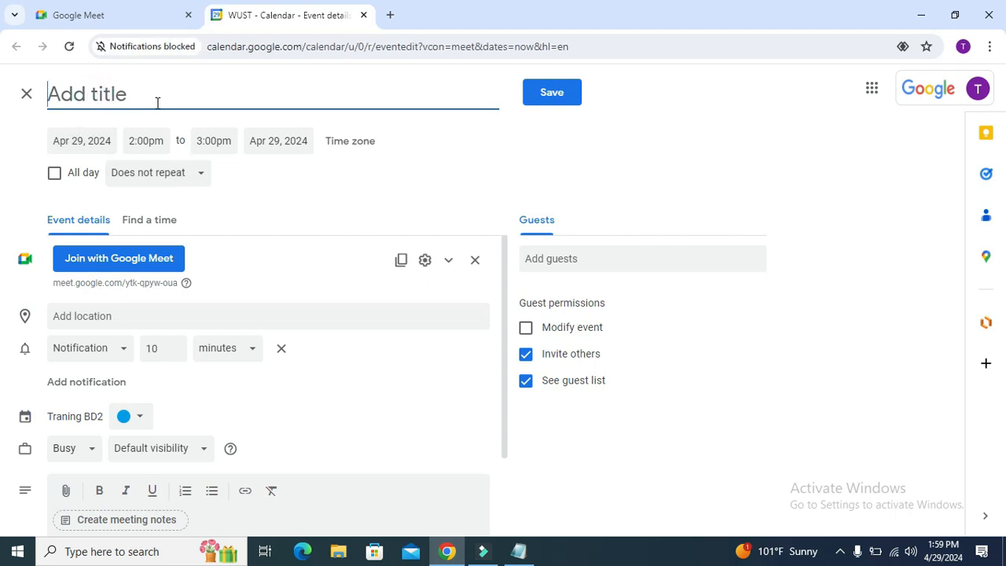
pyautogui.write('B')
pyautogui.write('ra')
pyautogui.press('BackSpace')
pyautogui.press('BackSpace')
pyautogui.write('oard')
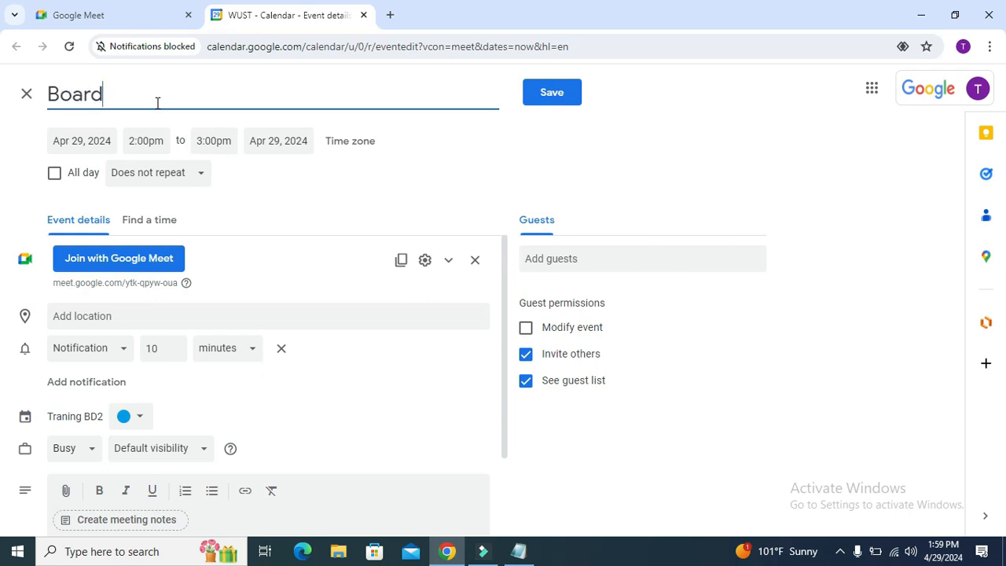
pyautogui.write(' Meet')
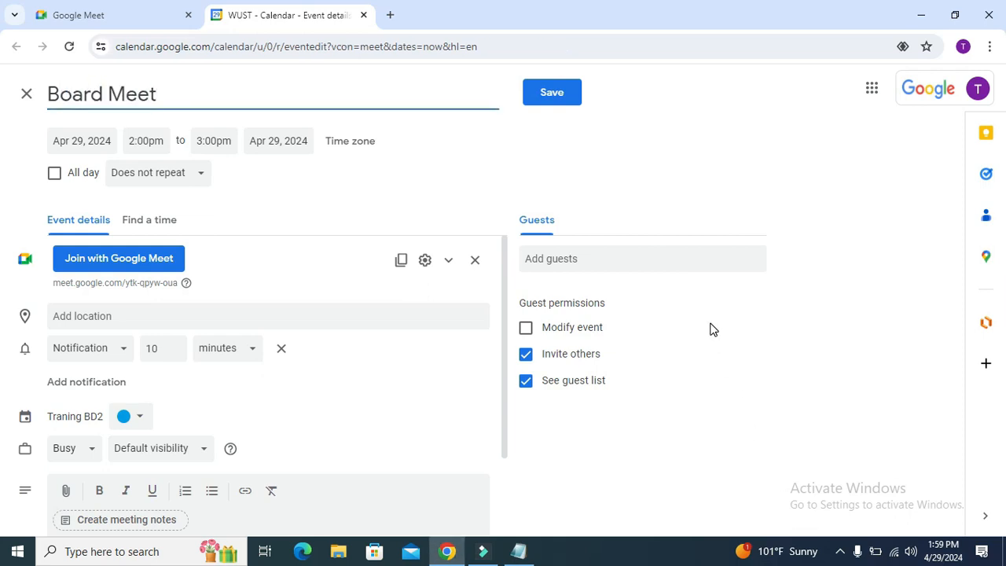
pyautogui.write('ing')
# Step: Set the event's start date to May 1, 2024 and end date to May 31, 2024, keeping the 2:00pm to 3:00pm times
pyautogui.click(82, 142)
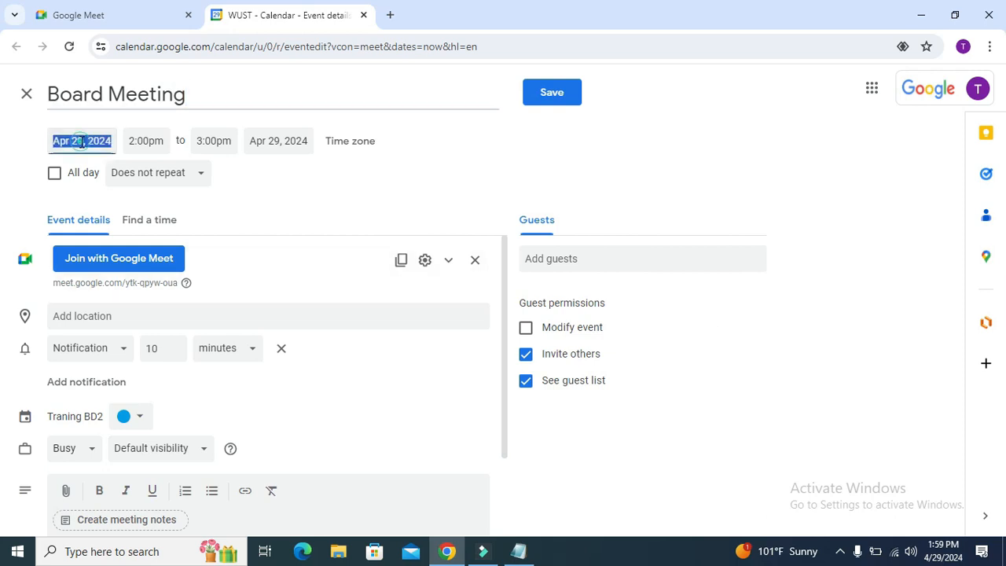
pyautogui.click(233, 171)
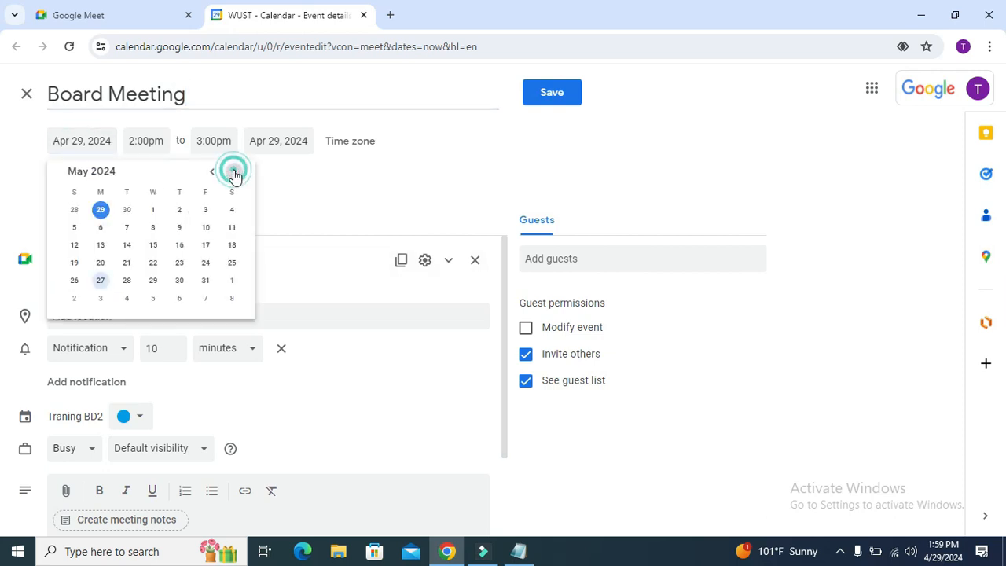
pyautogui.click(153, 209)
pyautogui.click(144, 140)
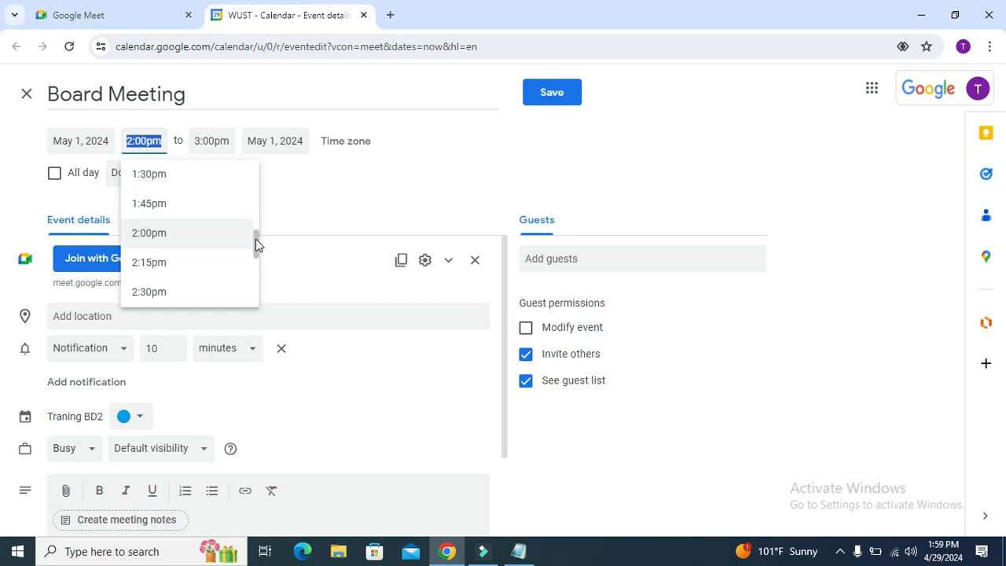
pyautogui.click(208, 141)
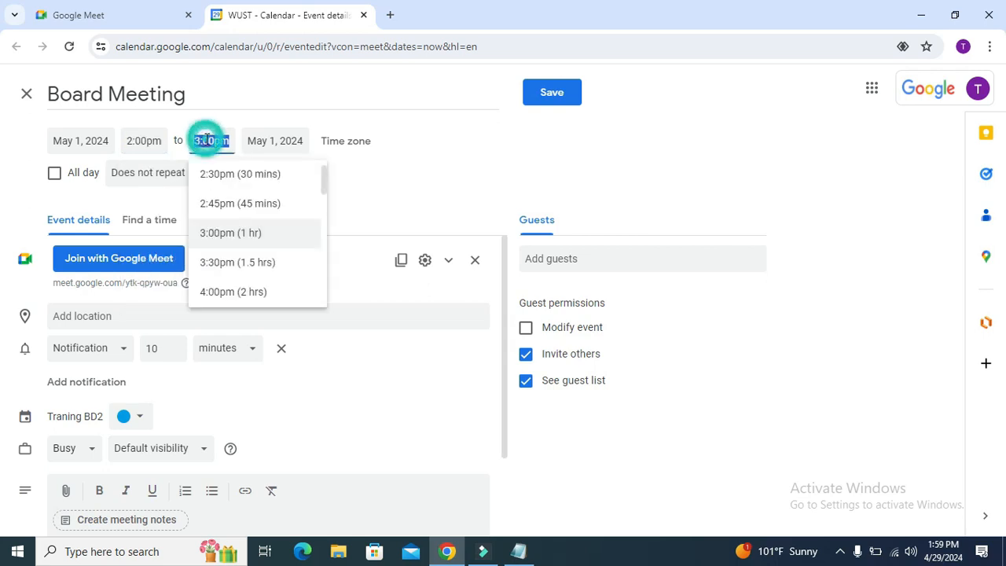
pyautogui.click(270, 141)
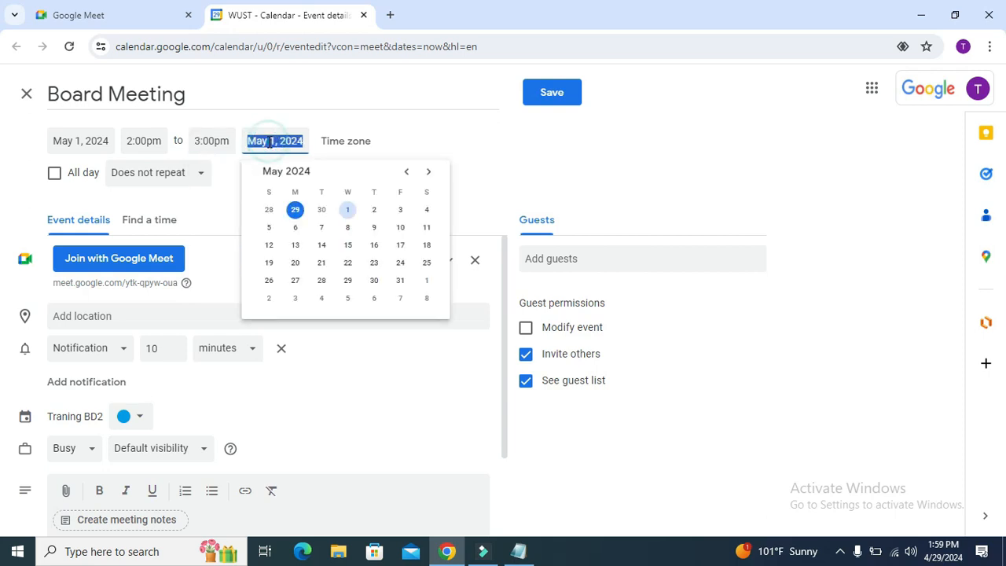
pyautogui.click(400, 281)
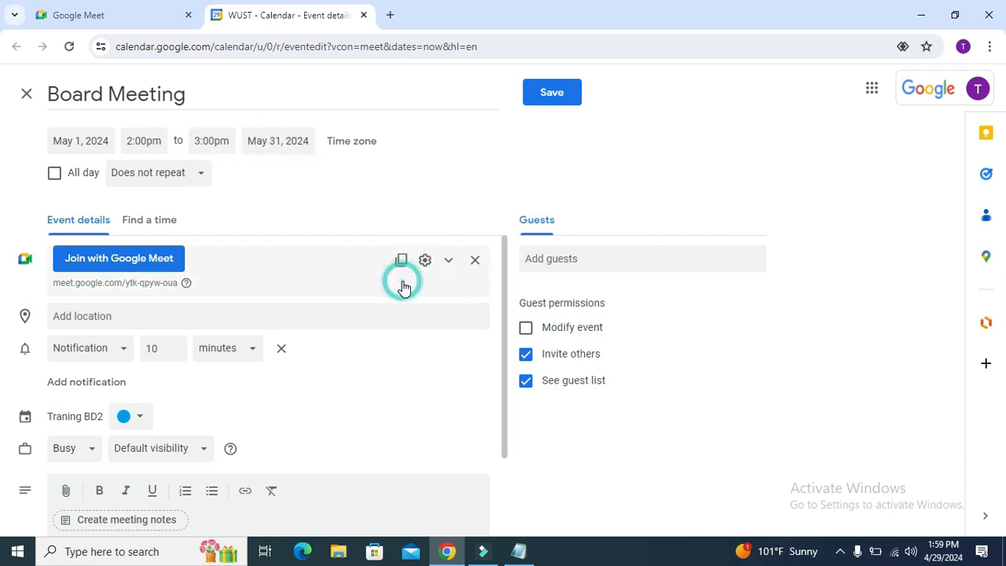
# Step: Review the event time zone choices and confirm (GMT+06:00) Bangladesh Standard Time
pyautogui.click(355, 144)
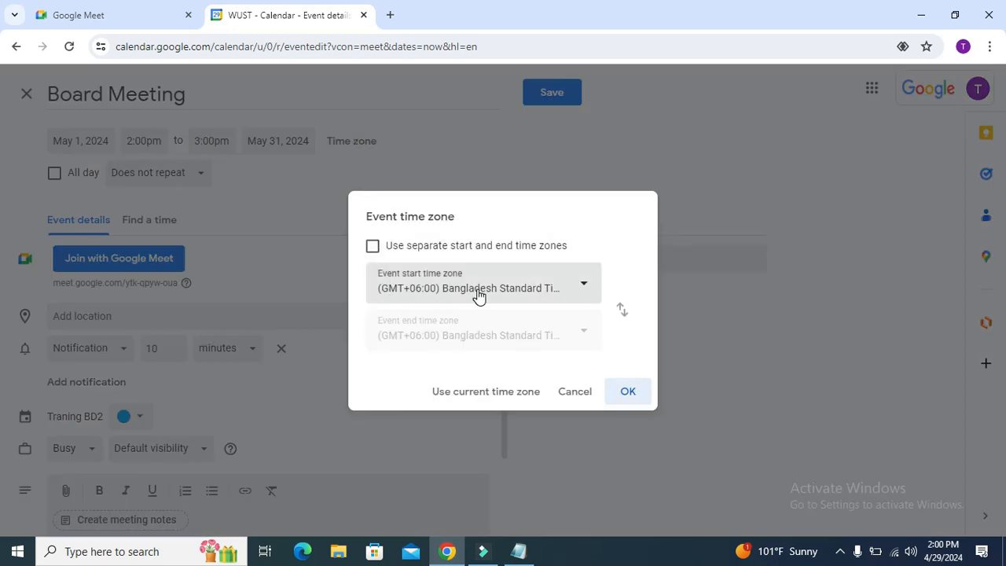
pyautogui.click(583, 284)
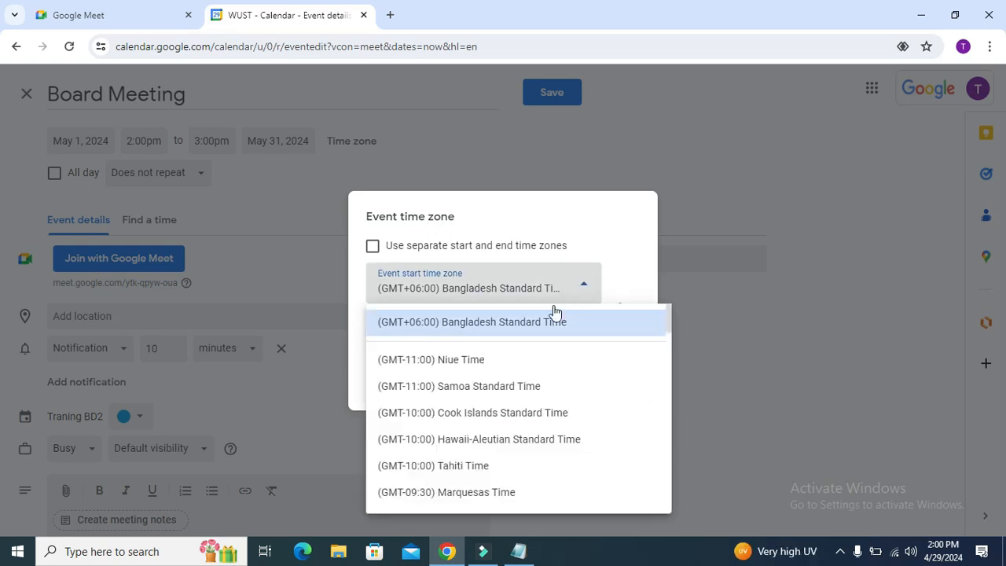
pyautogui.scroll(-3, 520, 341)
pyautogui.scroll(3, 525, 334)
pyautogui.click(520, 291)
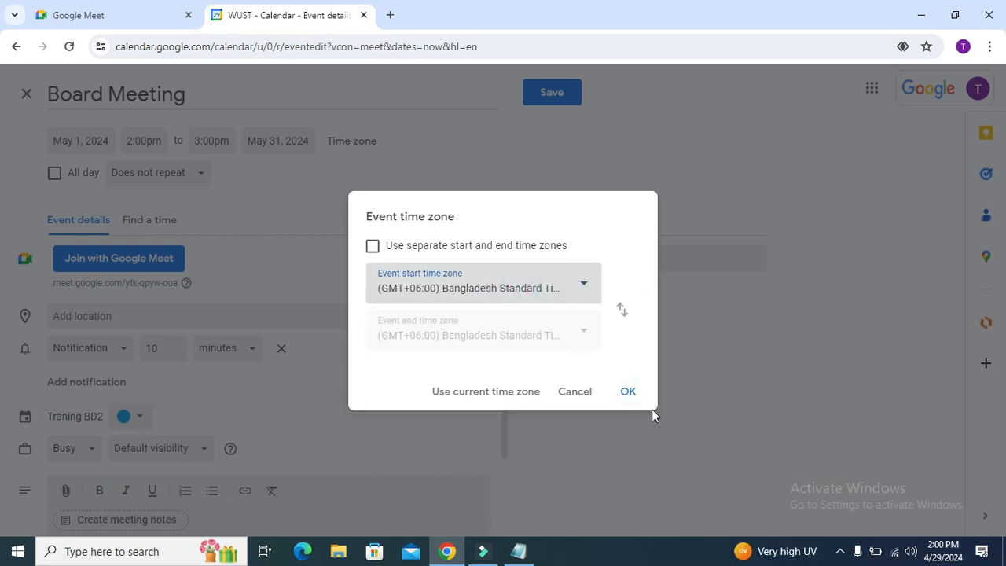
pyautogui.click(627, 392)
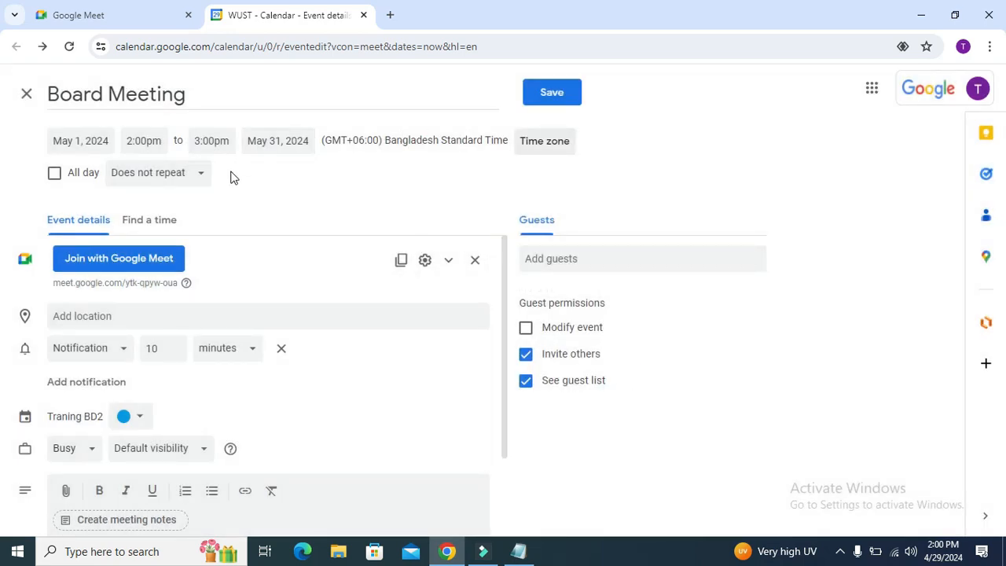
# Step: Turn the event's all-day option on and back off
pyautogui.click(83, 174)
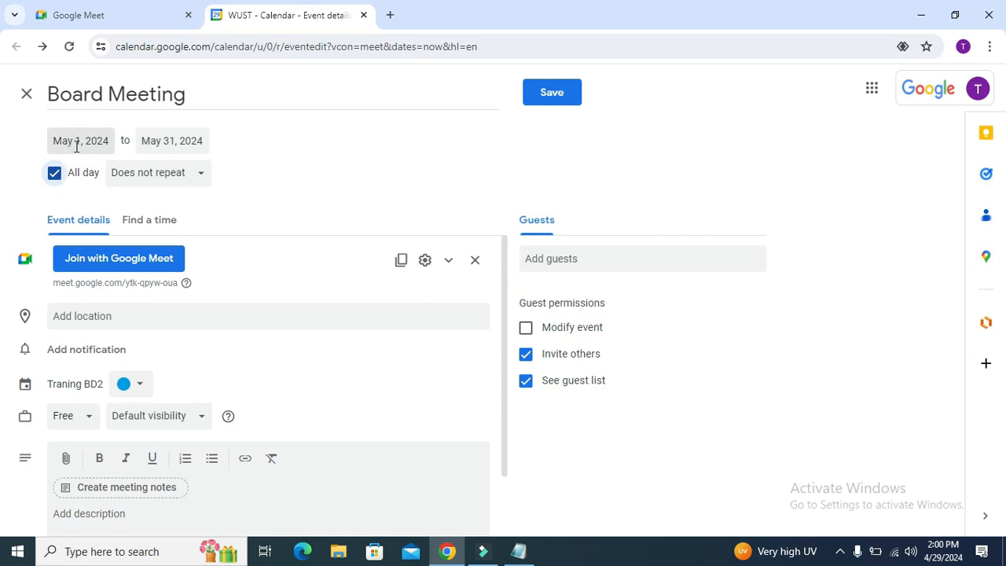
pyautogui.click(60, 178)
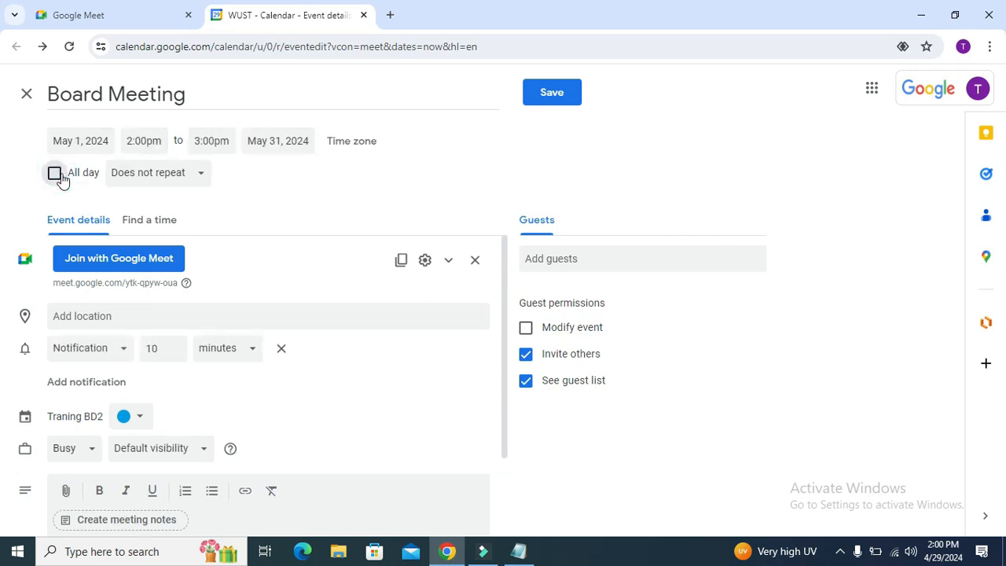
# Step: Give the event a custom recurrence that repeats every 3 days and never ends
pyautogui.click(190, 177)
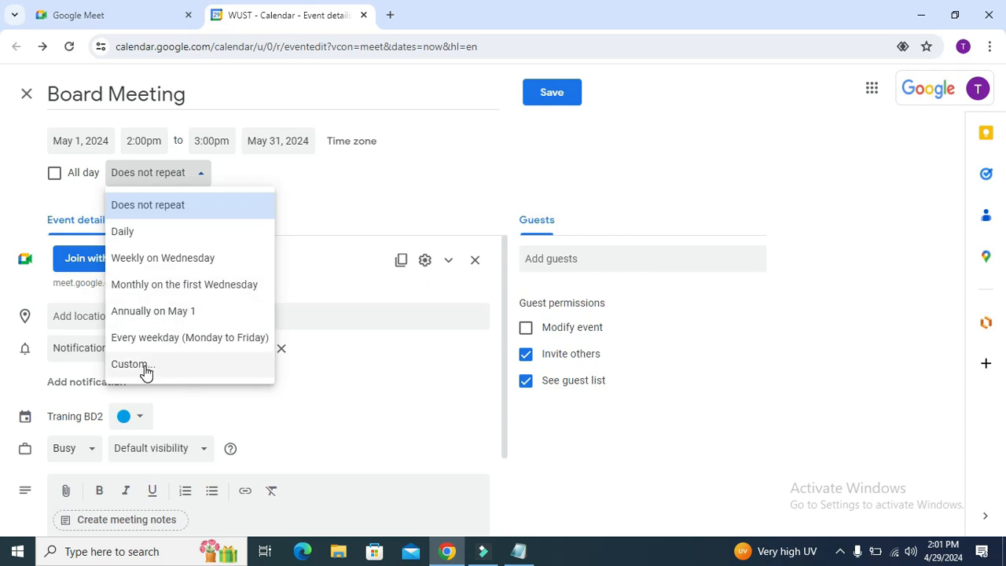
pyautogui.click(179, 366)
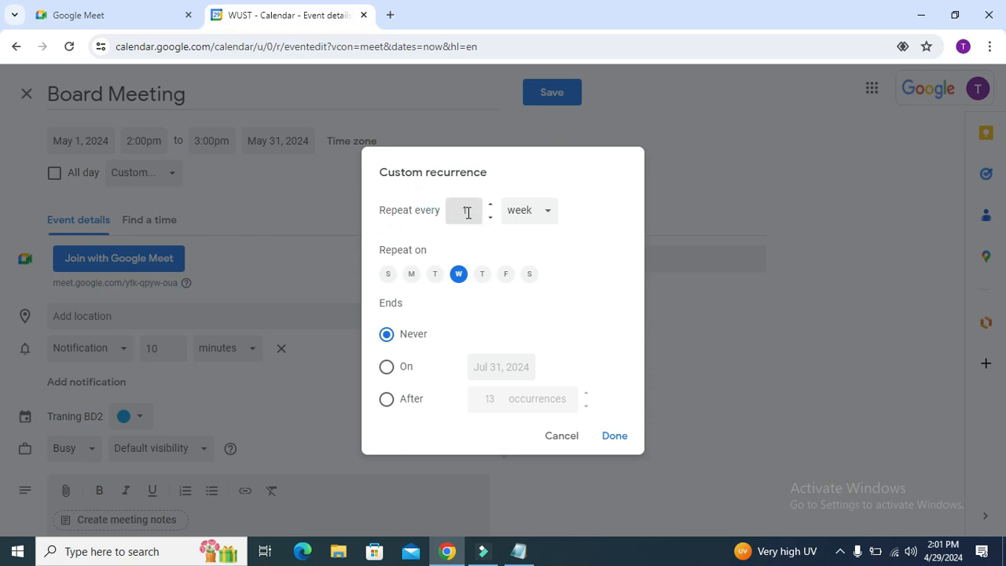
pyautogui.write('3')
pyautogui.click(532, 214)
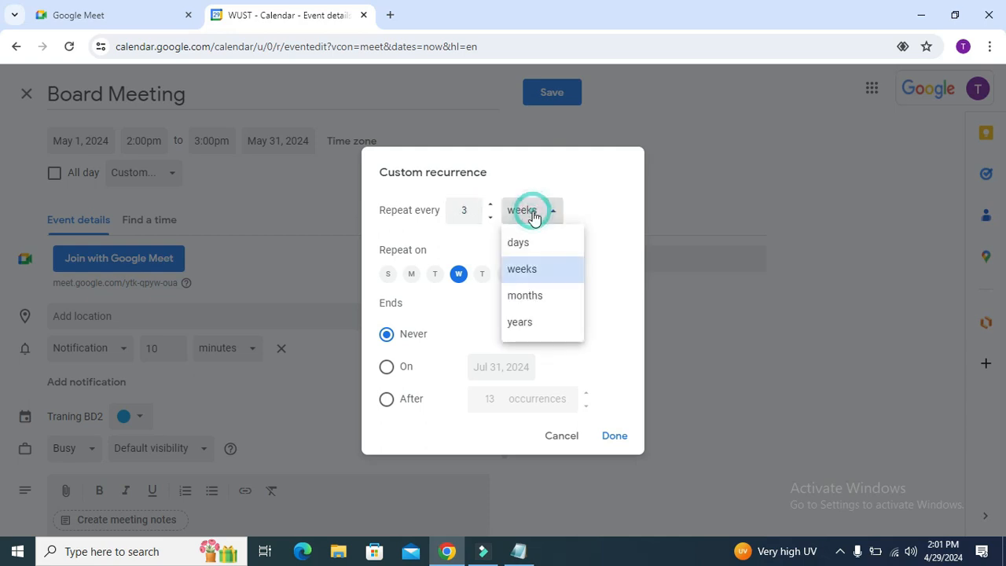
pyautogui.click(536, 244)
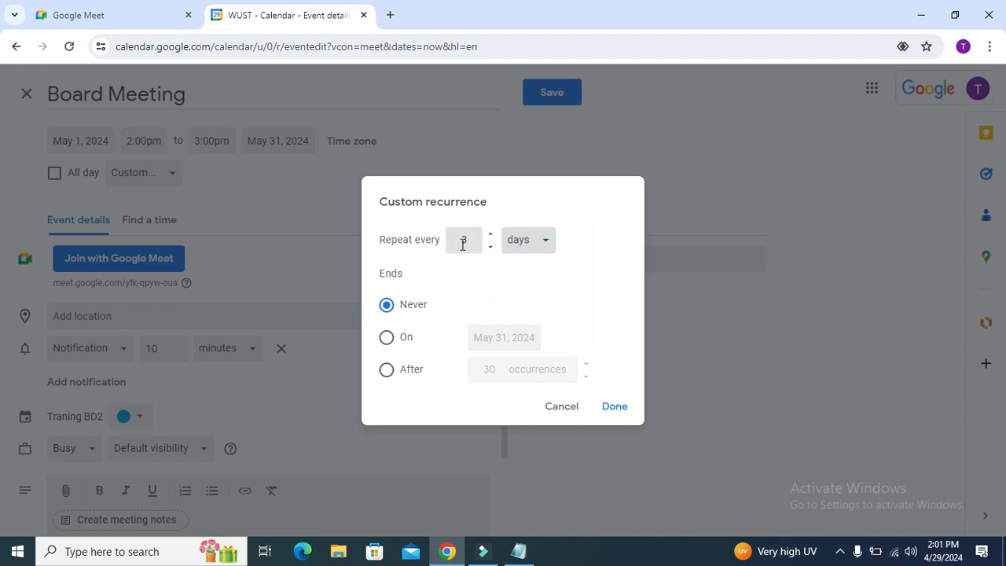
pyautogui.click(421, 305)
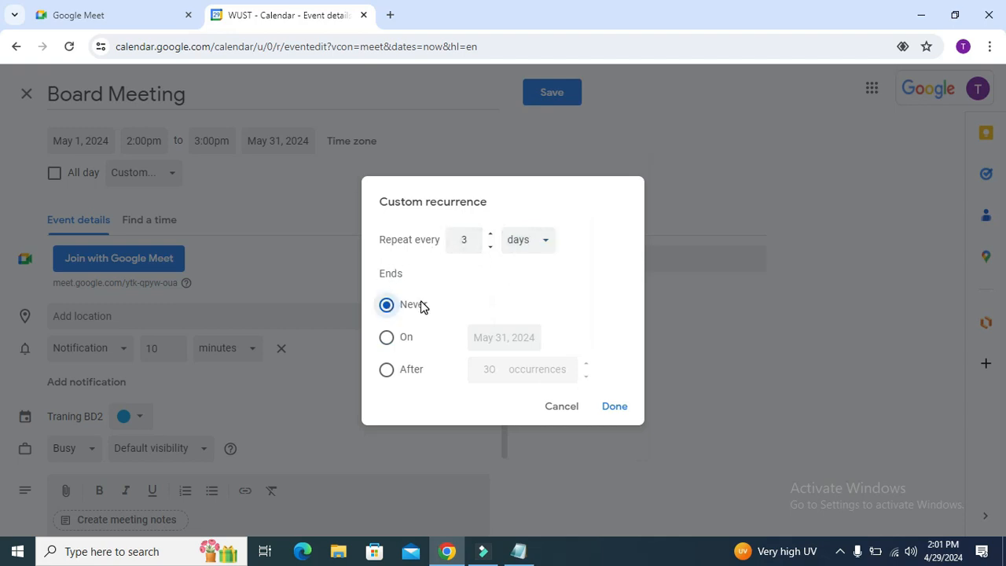
pyautogui.click(388, 341)
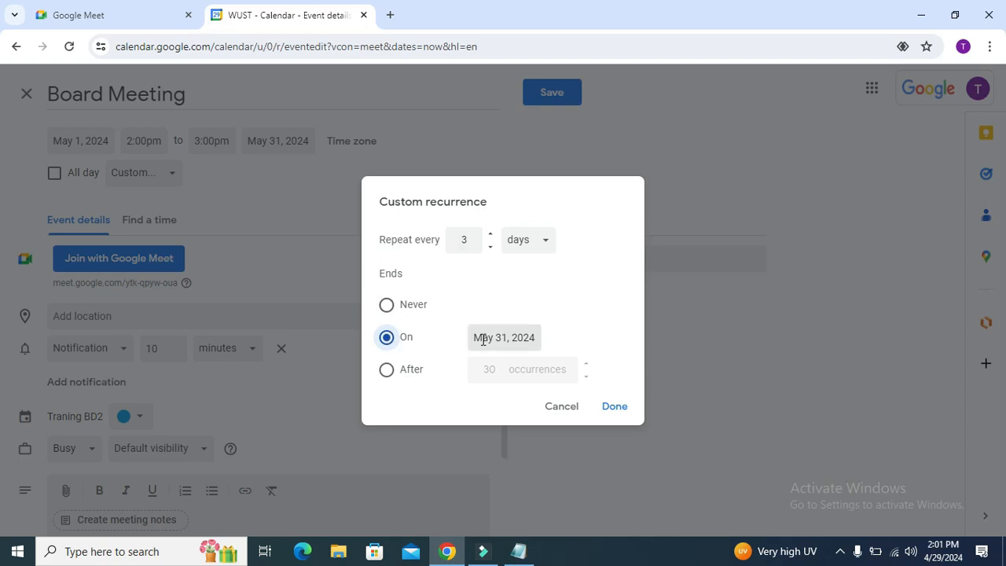
pyautogui.click(386, 308)
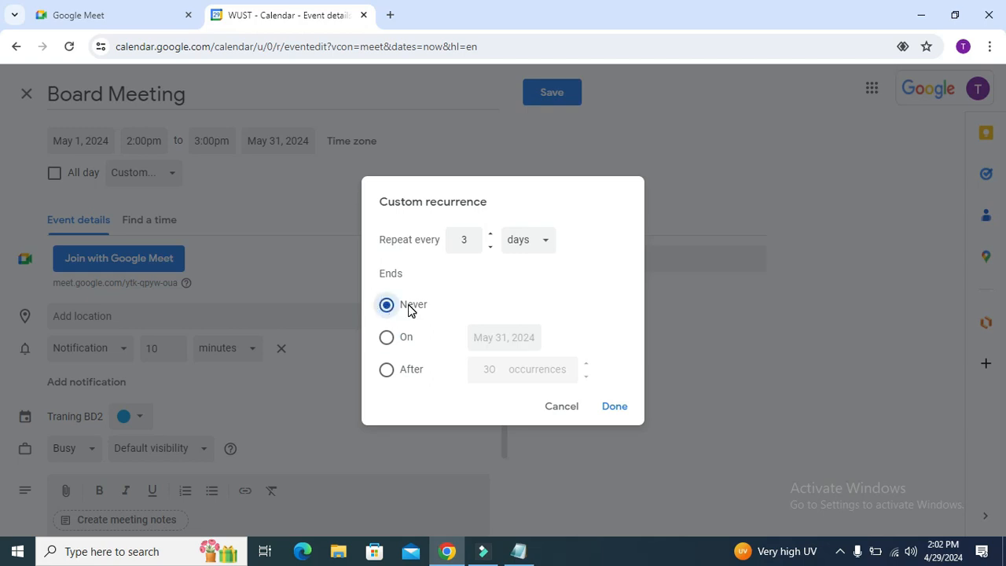
pyautogui.click(620, 412)
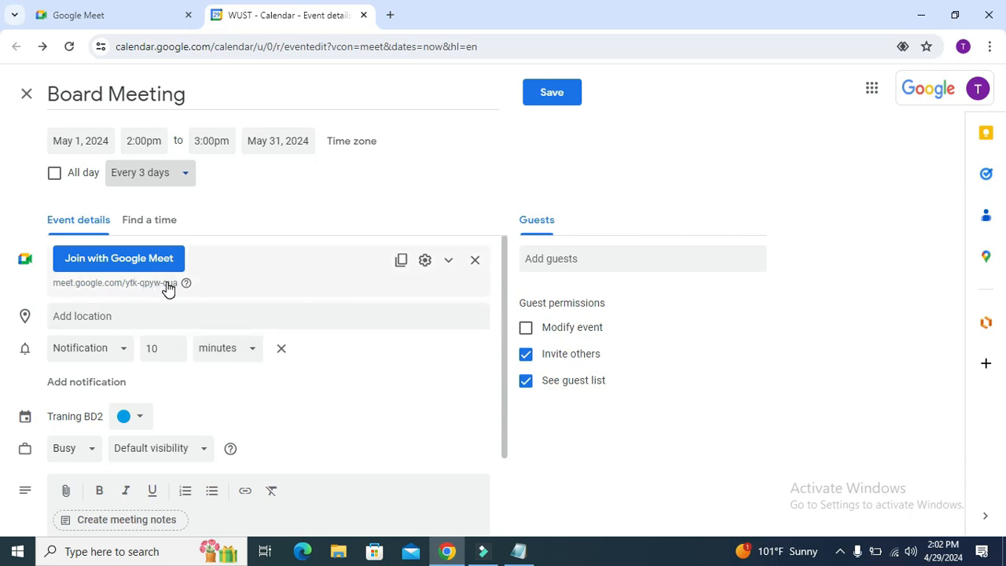
# Step: Copy the meeting's joining info, including the dial-in PIN, and paste it into the blank Notepad document
pyautogui.click(400, 263)
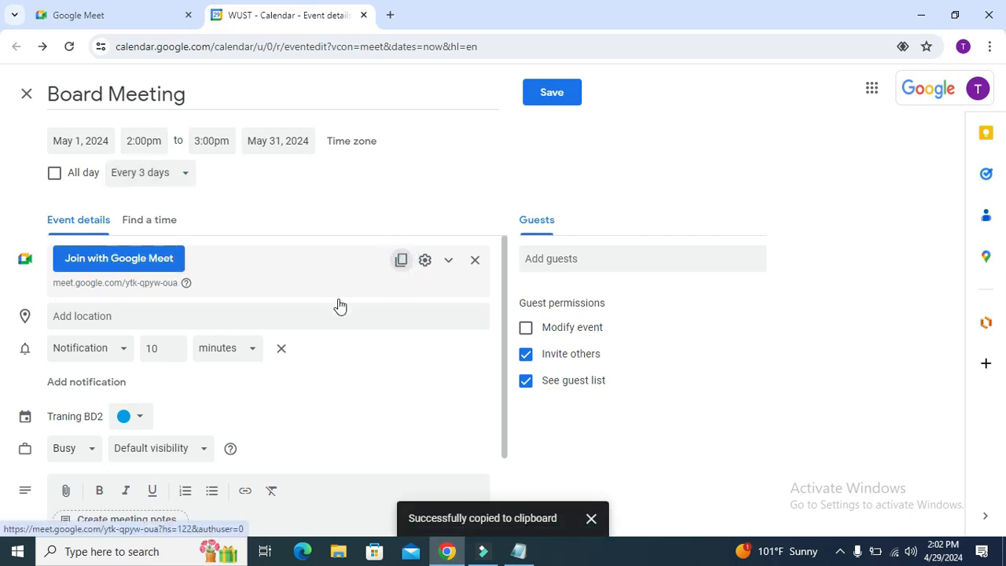
pyautogui.click(518, 551)
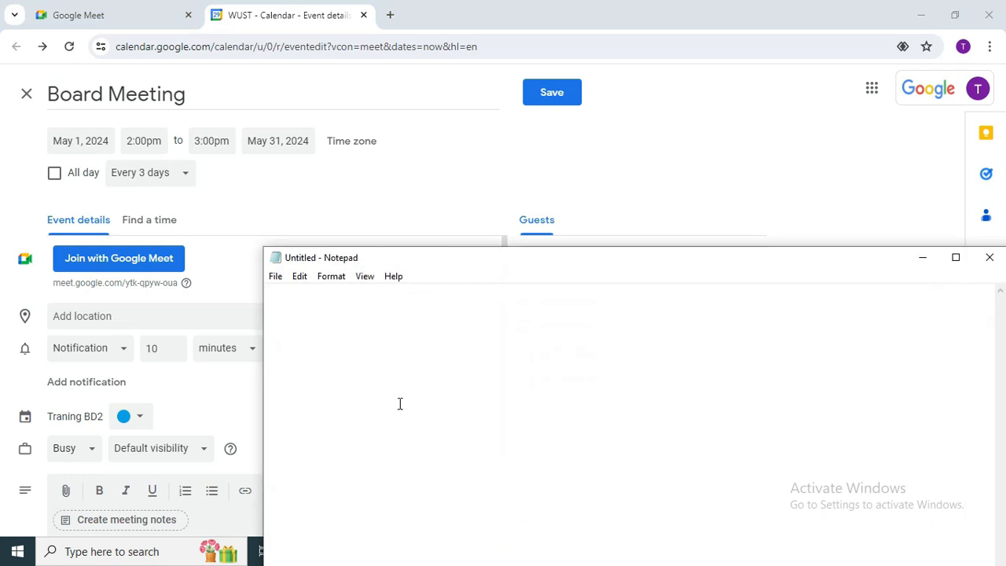
pyautogui.rightClick(348, 308)
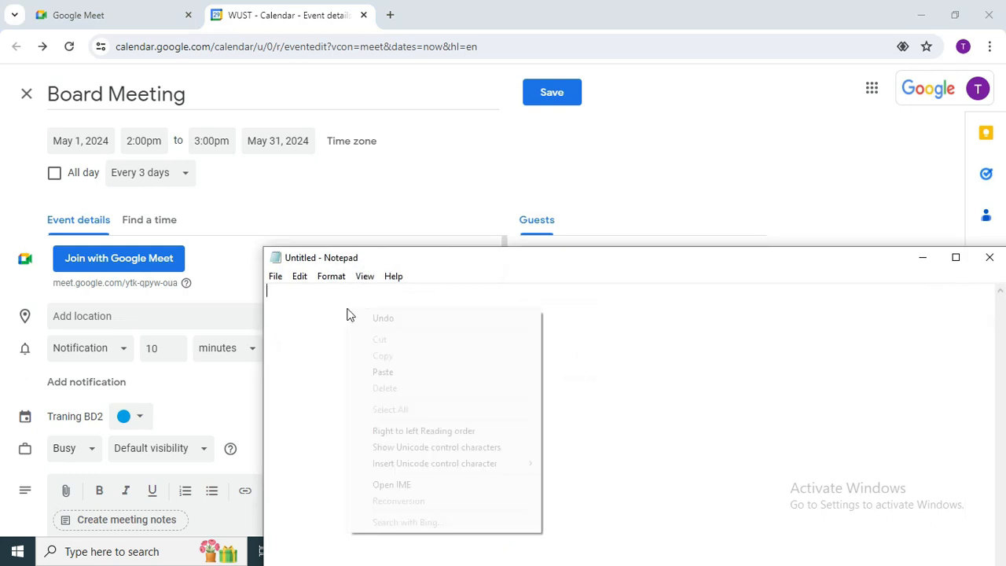
pyautogui.click(385, 371)
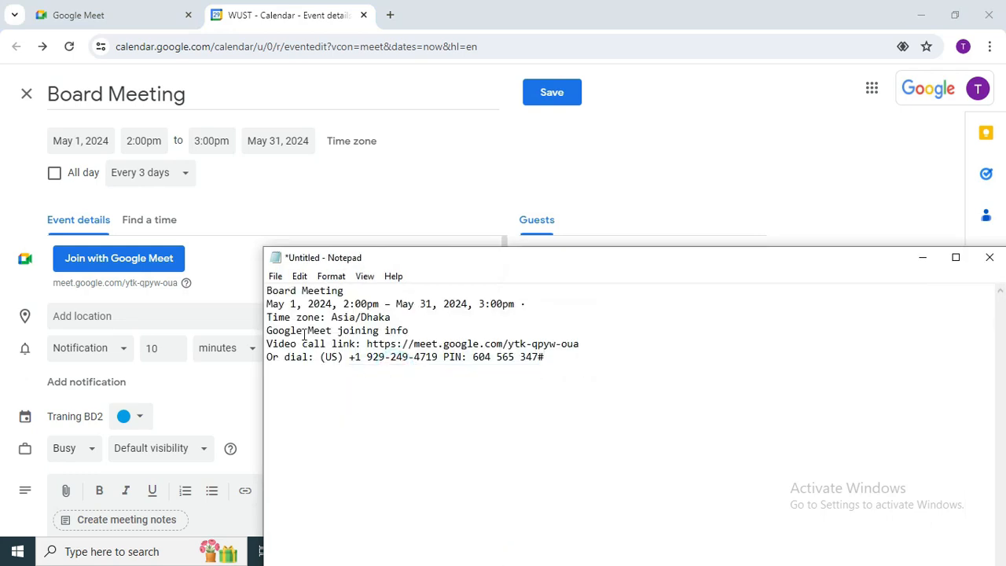
# Step: Examine the pasted joining info in Notepad, with its window moved fully into view, and return to the calendar event
pyautogui.moveTo(550, 356); pyautogui.dragTo(264, 286)
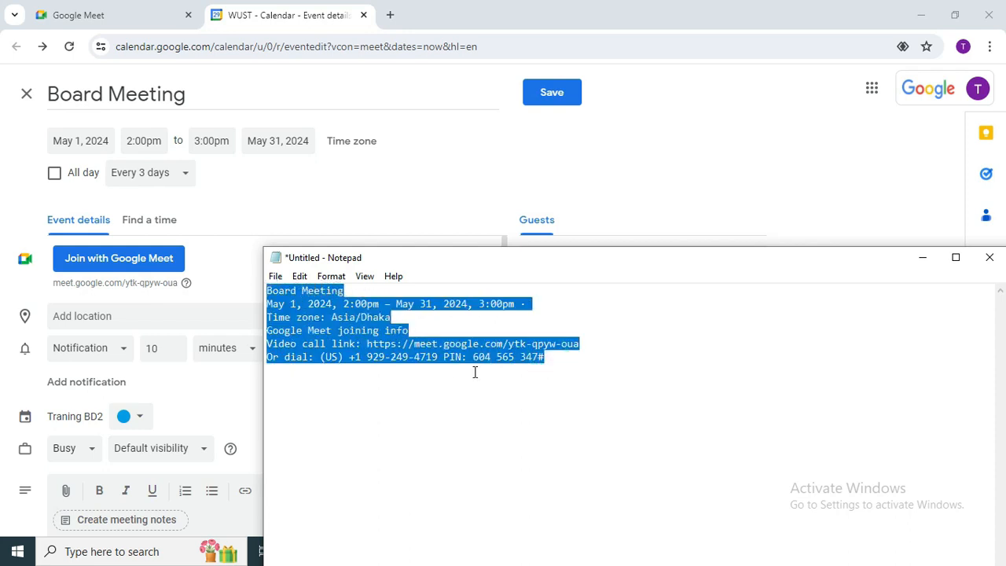
pyautogui.click(557, 363)
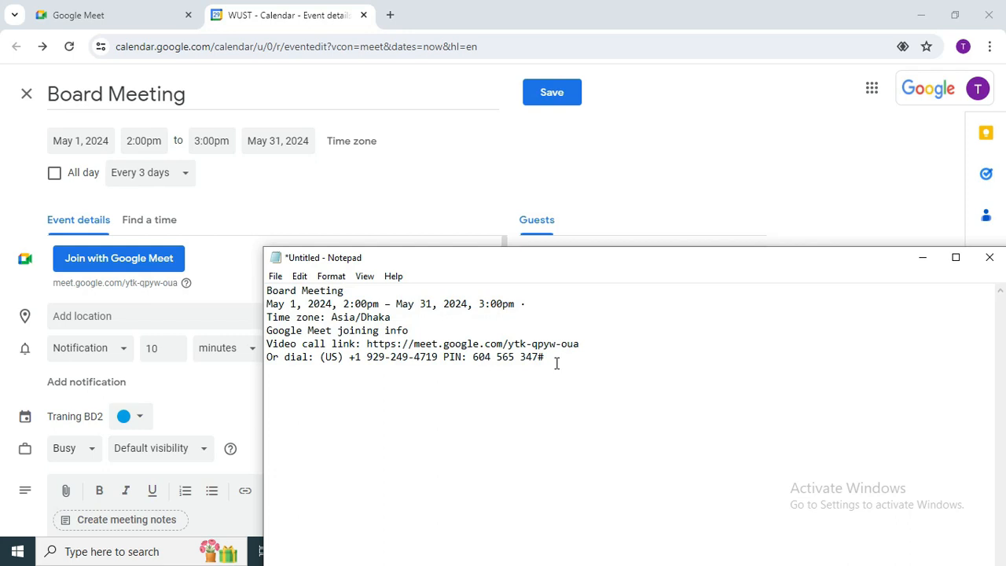
pyautogui.moveTo(550, 257); pyautogui.dragTo(410, 159)
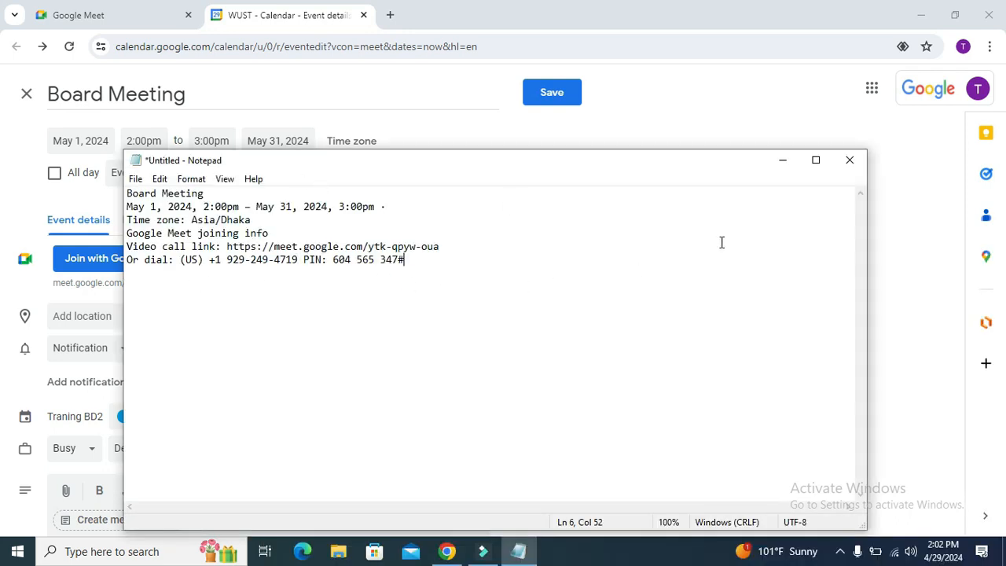
pyautogui.click(778, 161)
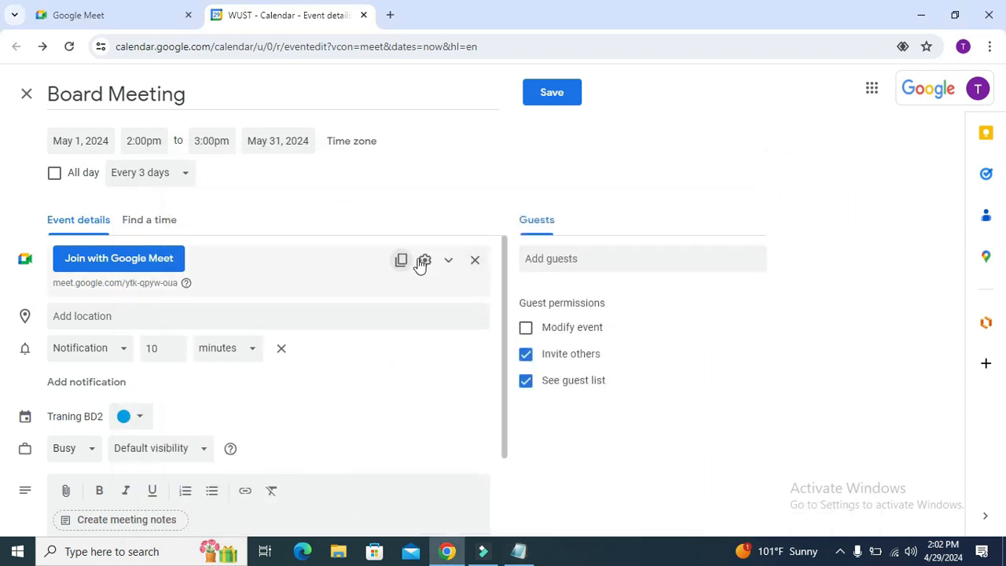
# Step: Examine the event's description field and the options offered for its availability and visibility
pyautogui.scroll(-2, 251, 402)
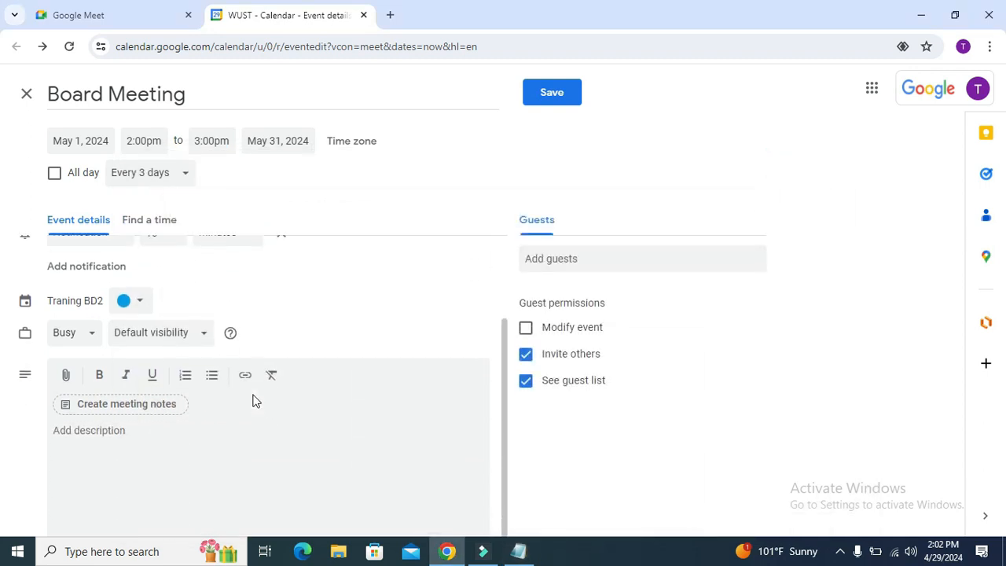
pyautogui.click(89, 426)
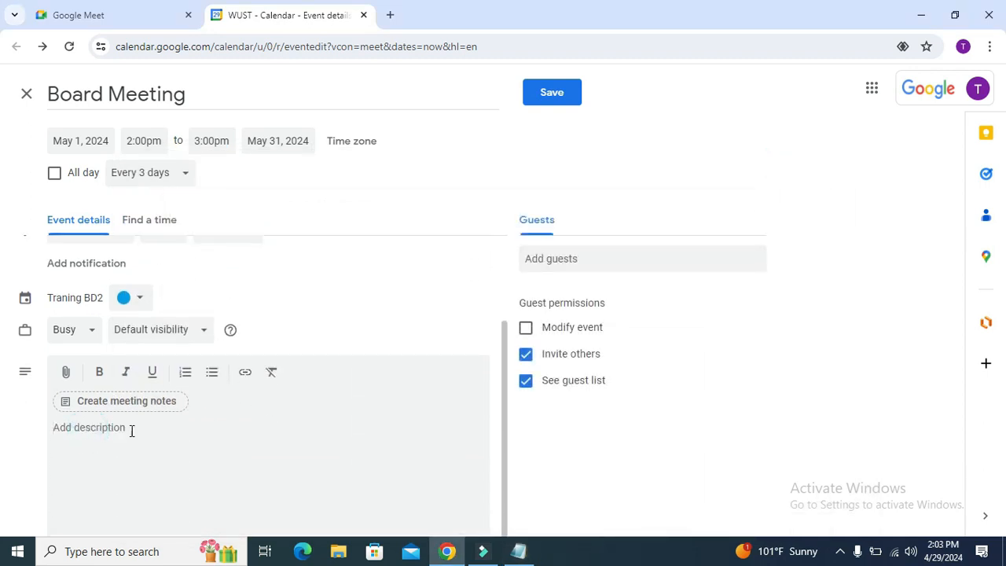
pyautogui.click(191, 431)
pyautogui.click(94, 331)
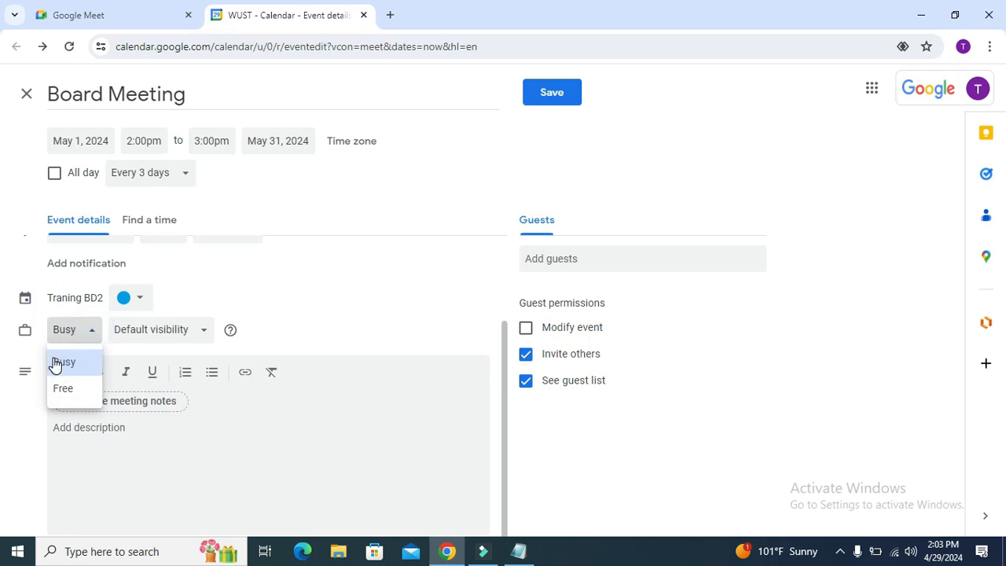
pyautogui.click(336, 334)
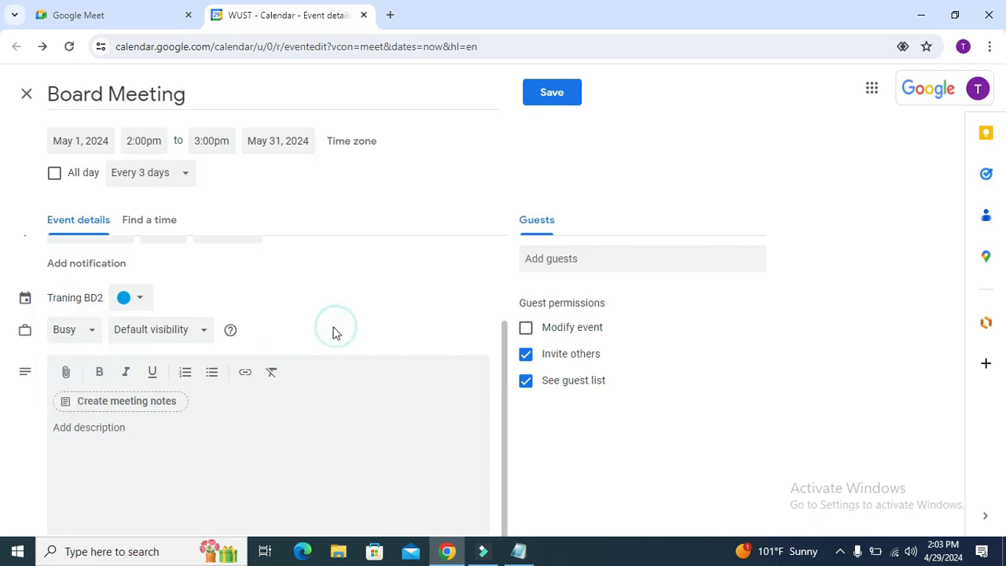
pyautogui.click(203, 334)
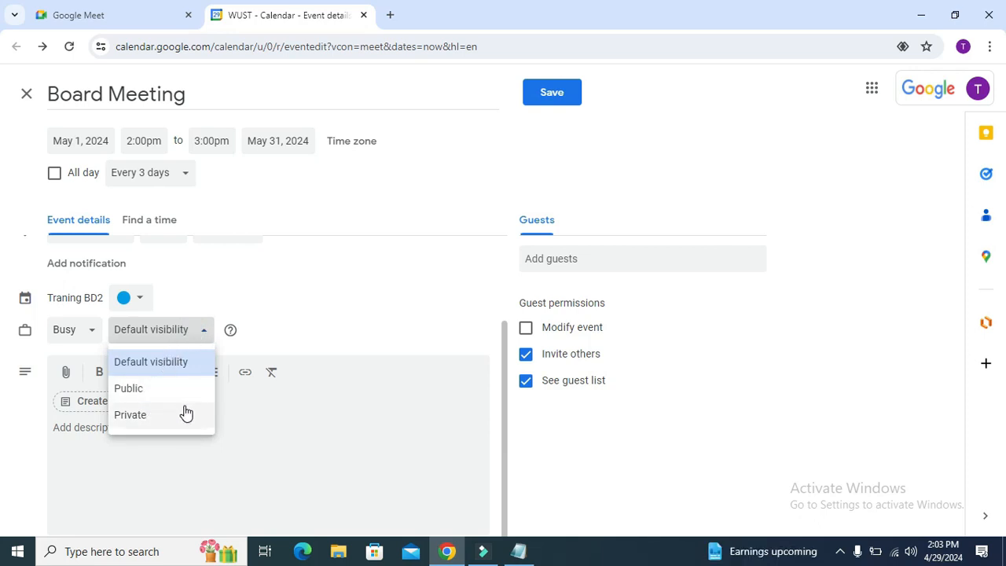
pyautogui.click(355, 345)
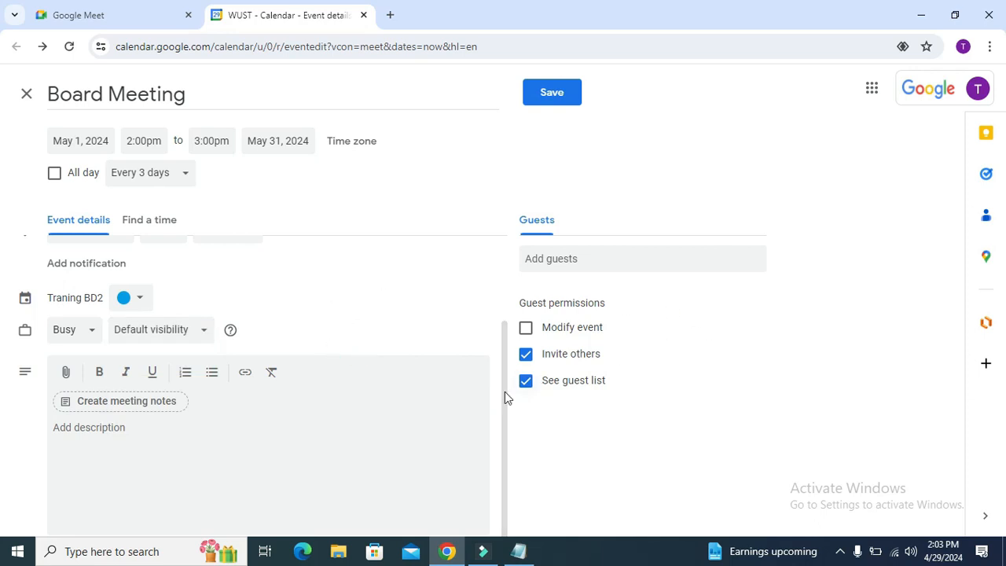
# Step: Save the Board Meeting event to the calendar
pyautogui.moveTo(505, 401); pyautogui.dragTo(483, 292)
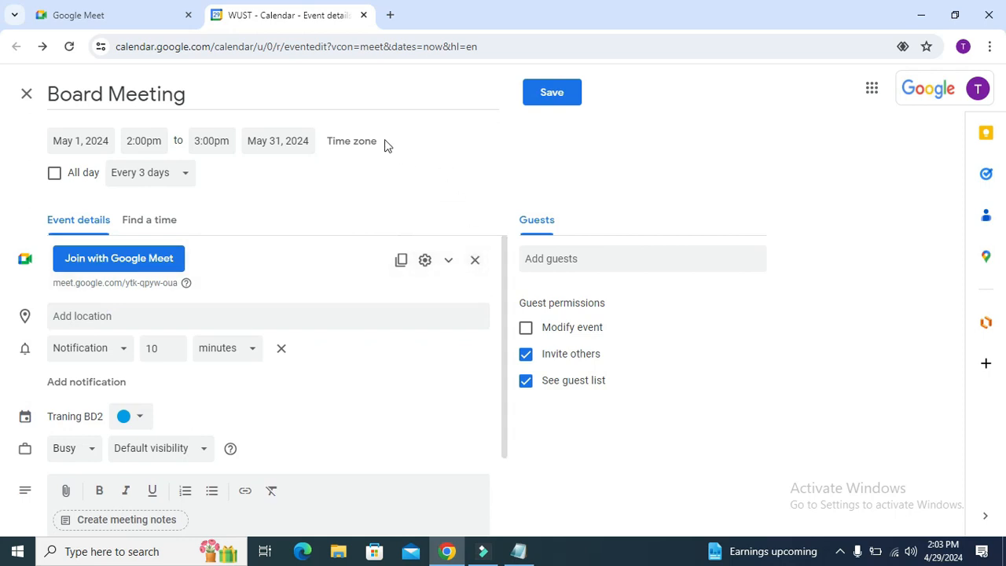
pyautogui.click(543, 94)
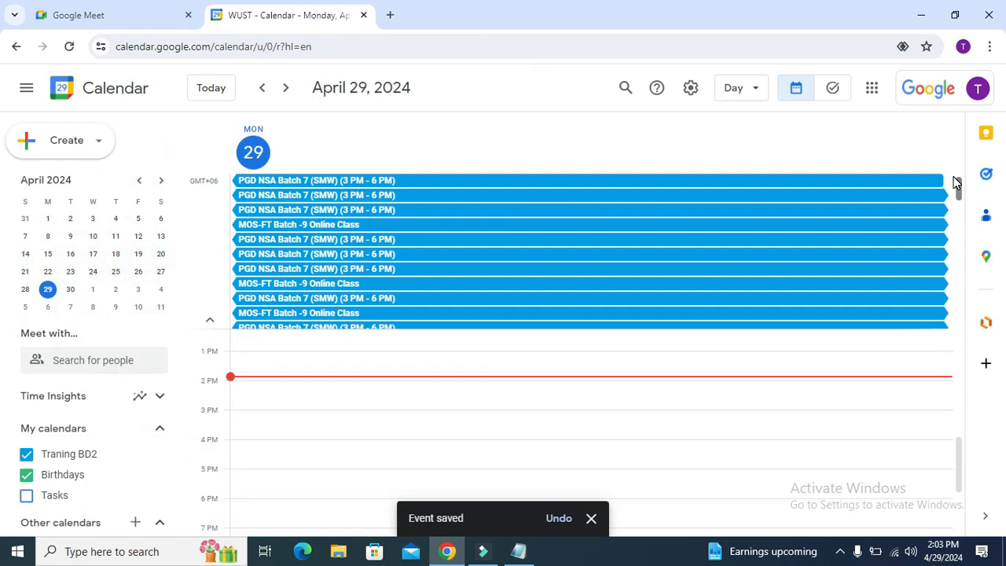
# Step: Go to May 1, 2024 in the calendar, view the Board Meeting event's details, and close them
pyautogui.moveTo(957, 187); pyautogui.dragTo(986, 359)
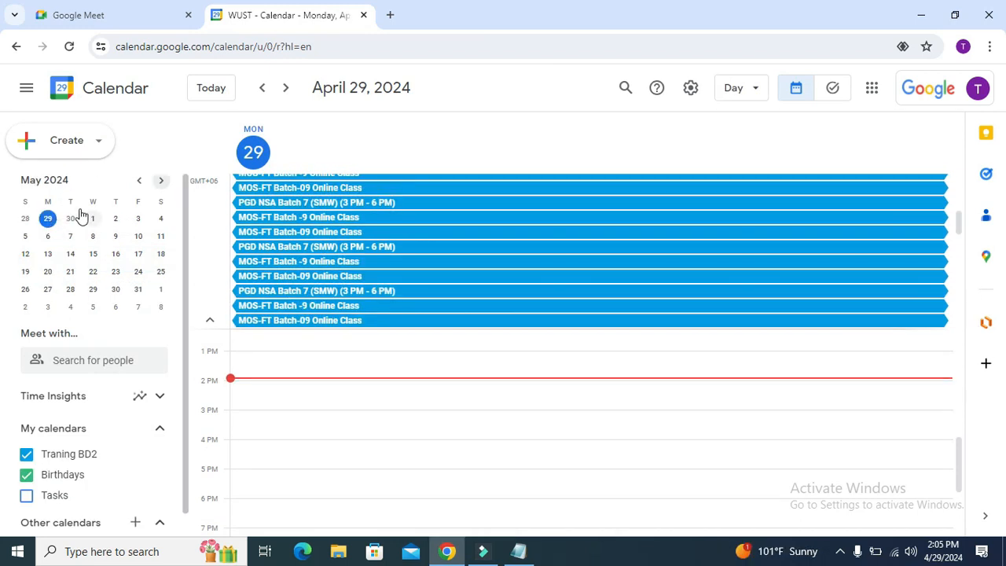
pyautogui.click(93, 222)
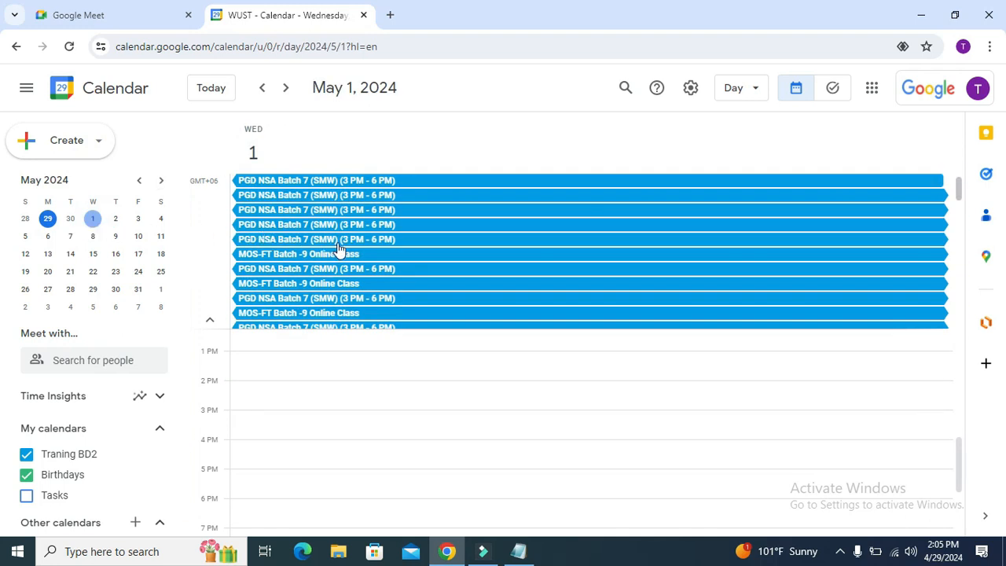
pyautogui.scroll(-3, 340, 250)
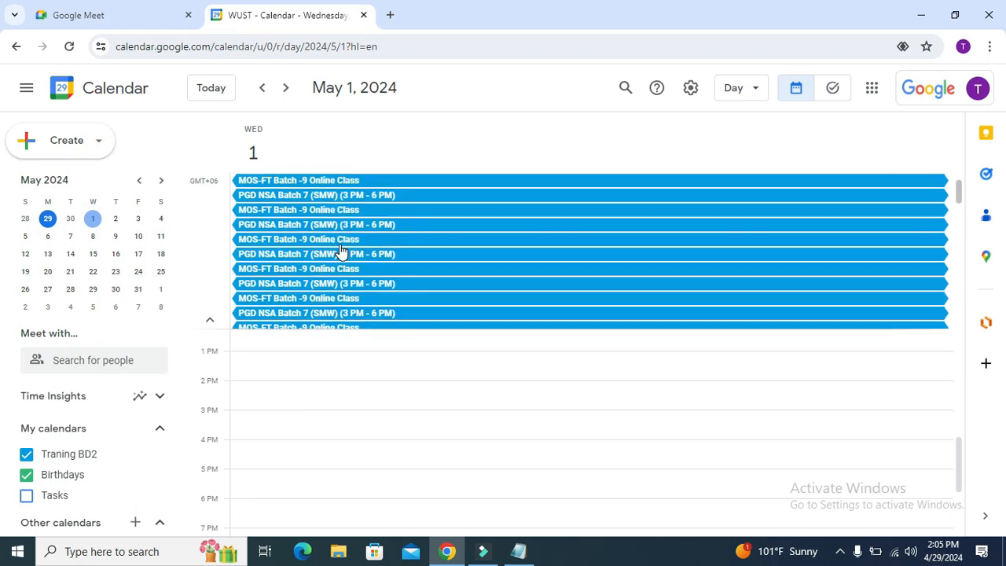
pyautogui.scroll(-1, 340, 250)
pyautogui.scroll(-5, 340, 250)
pyautogui.click(273, 308)
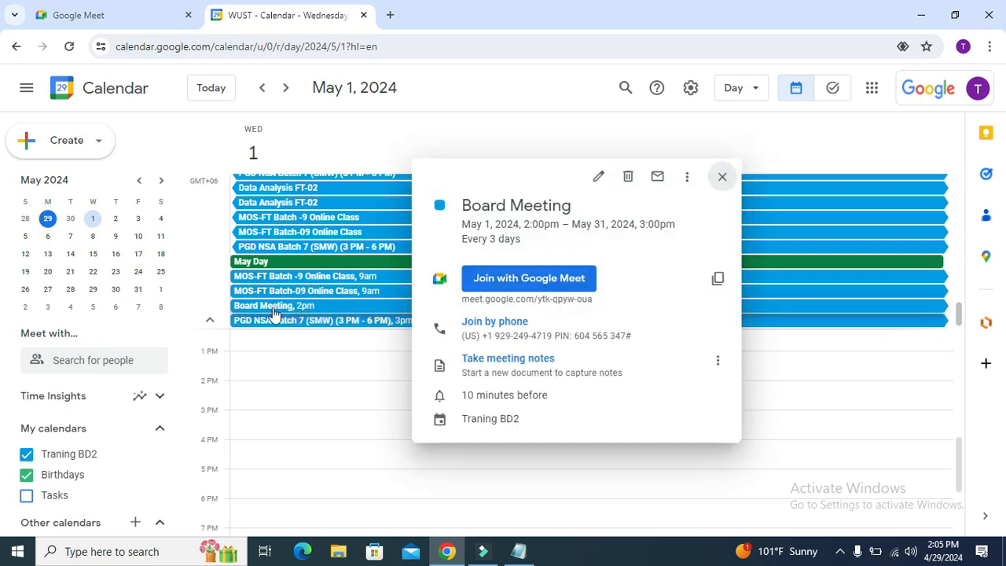
pyautogui.click(315, 354)
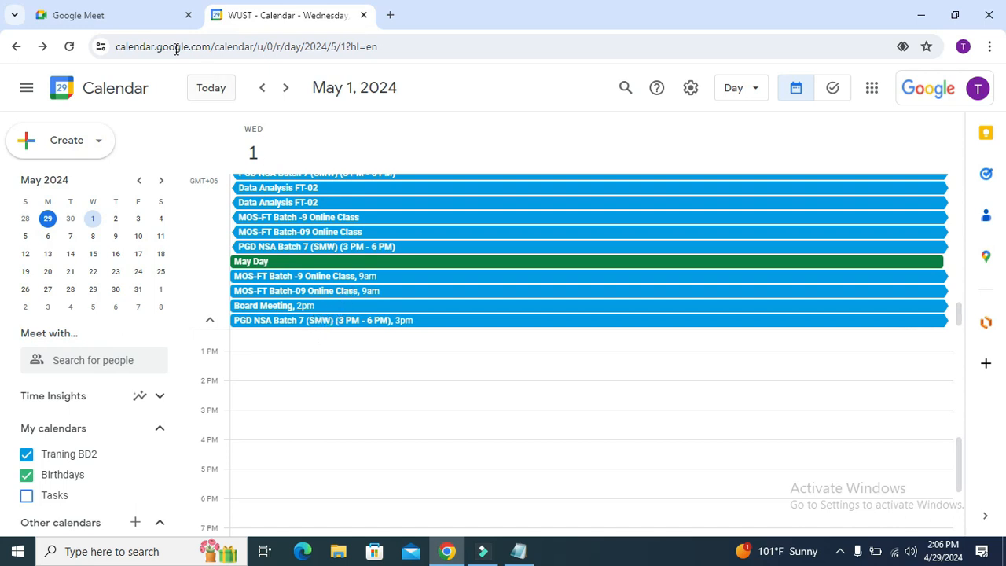
# Step: Switch to the Google Meet home page and create a meeting for later
pyautogui.click(107, 15)
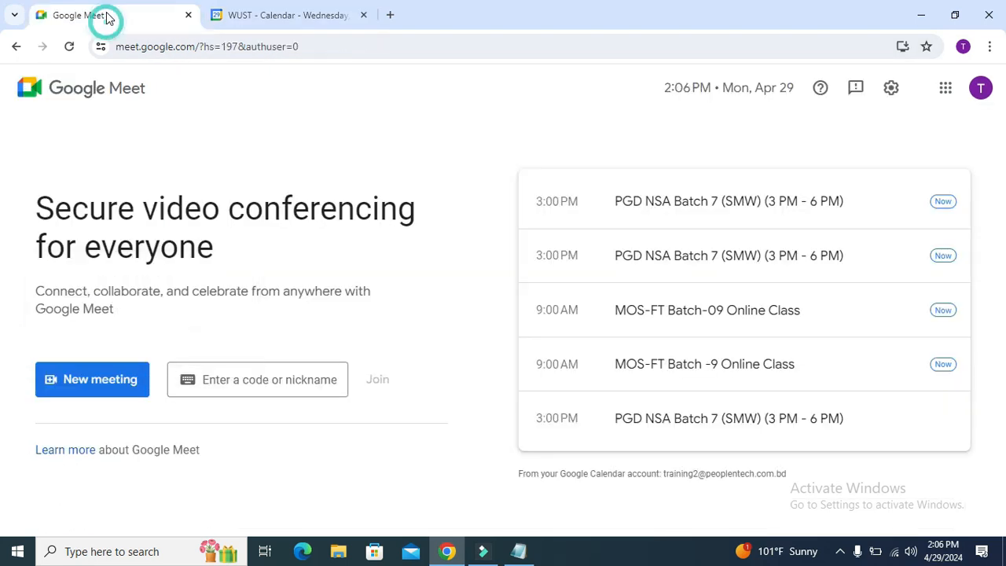
pyautogui.click(100, 381)
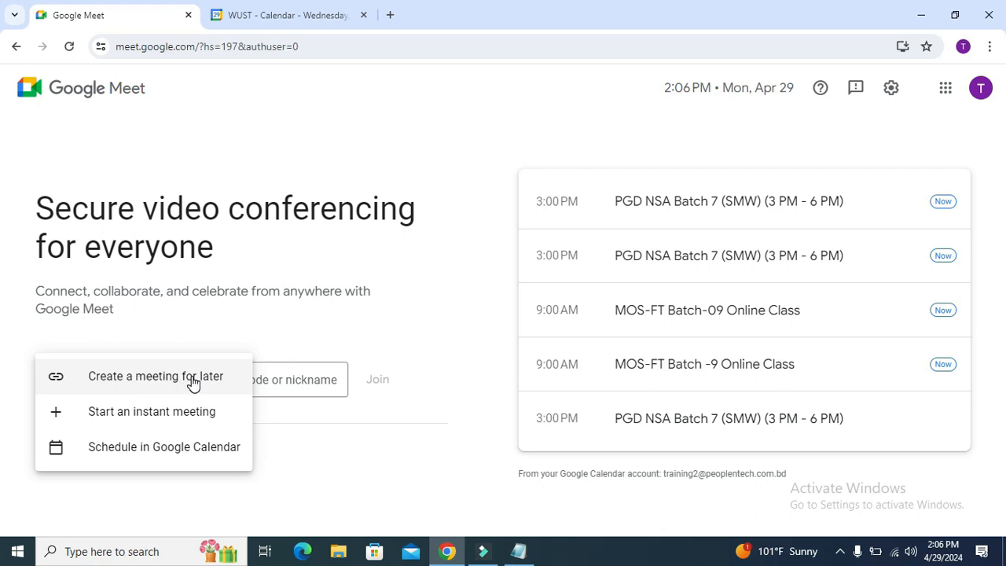
pyautogui.click(134, 381)
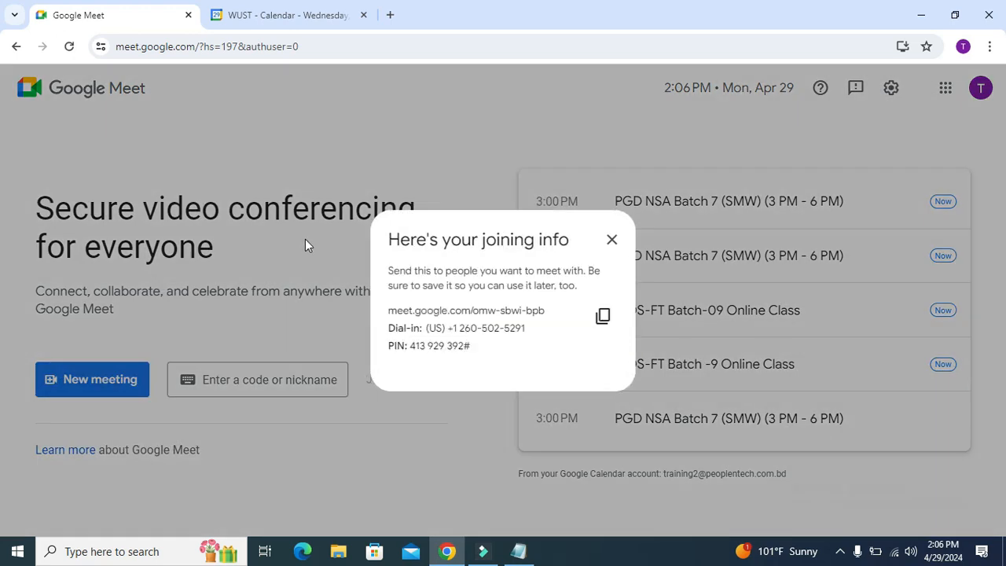
# Step: Copy the new meeting's joining info, including the dial-in PIN, and paste it below the existing text in Notepad
pyautogui.moveTo(395, 310); pyautogui.dragTo(485, 344)
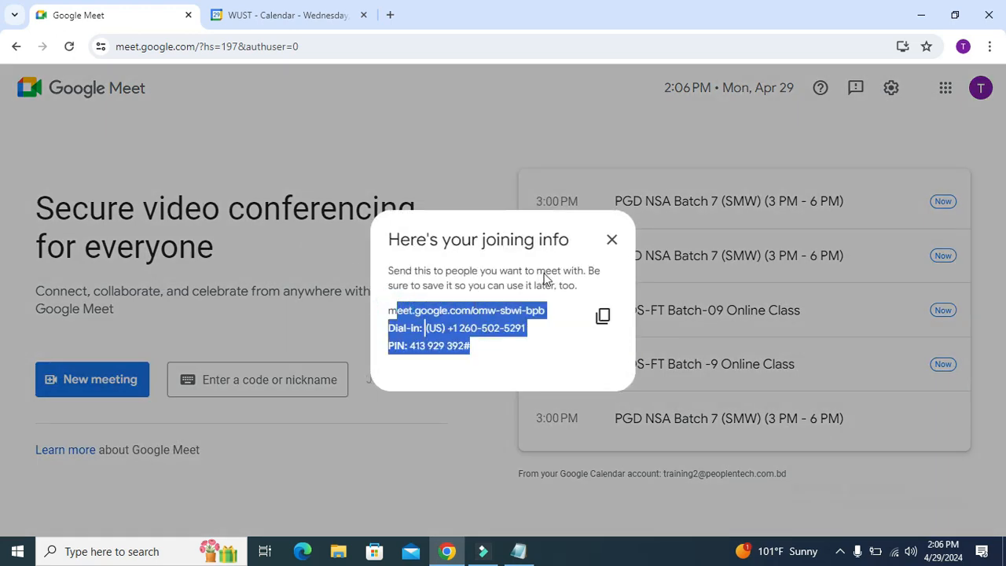
pyautogui.click(603, 316)
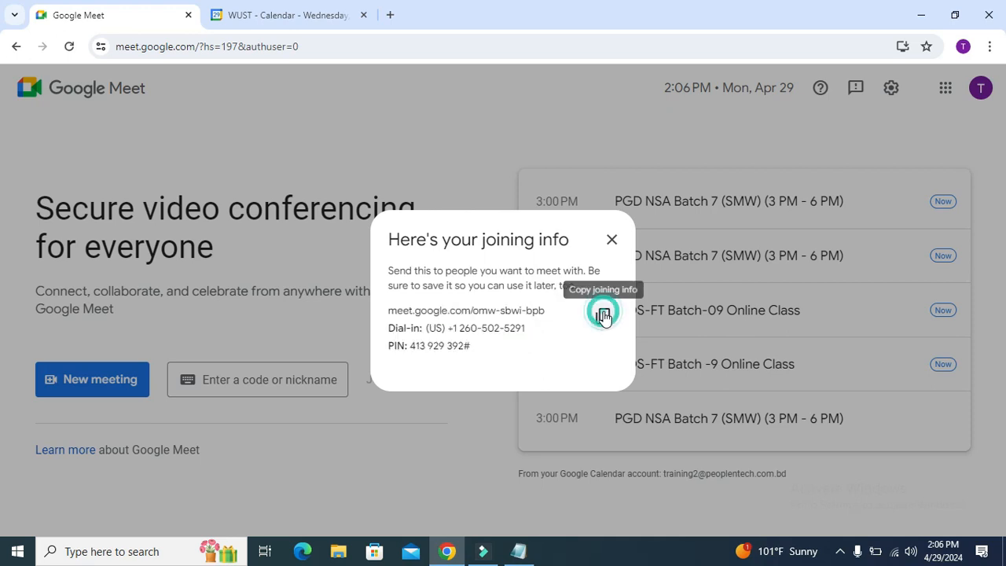
pyautogui.click(518, 551)
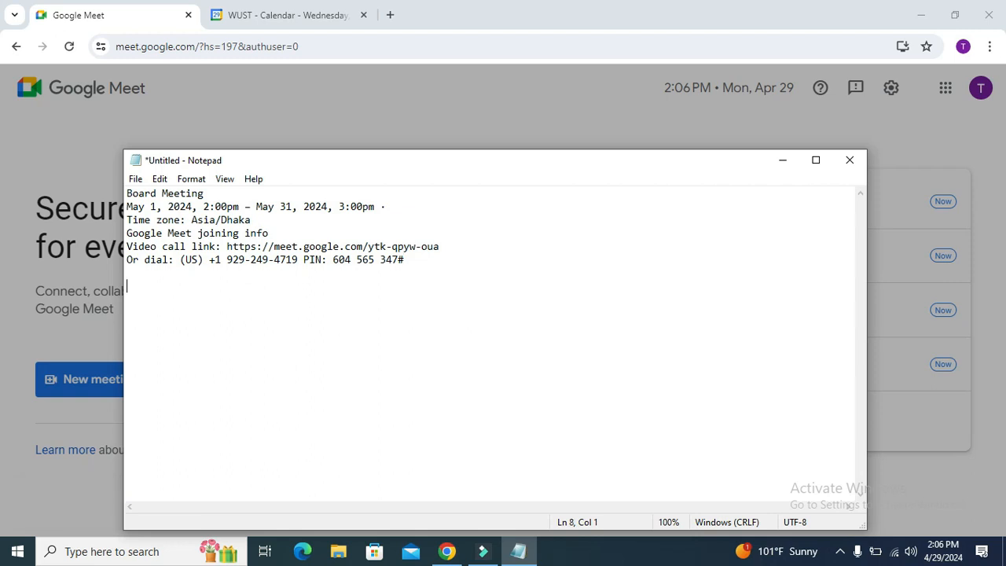
pyautogui.rightClick(316, 317)
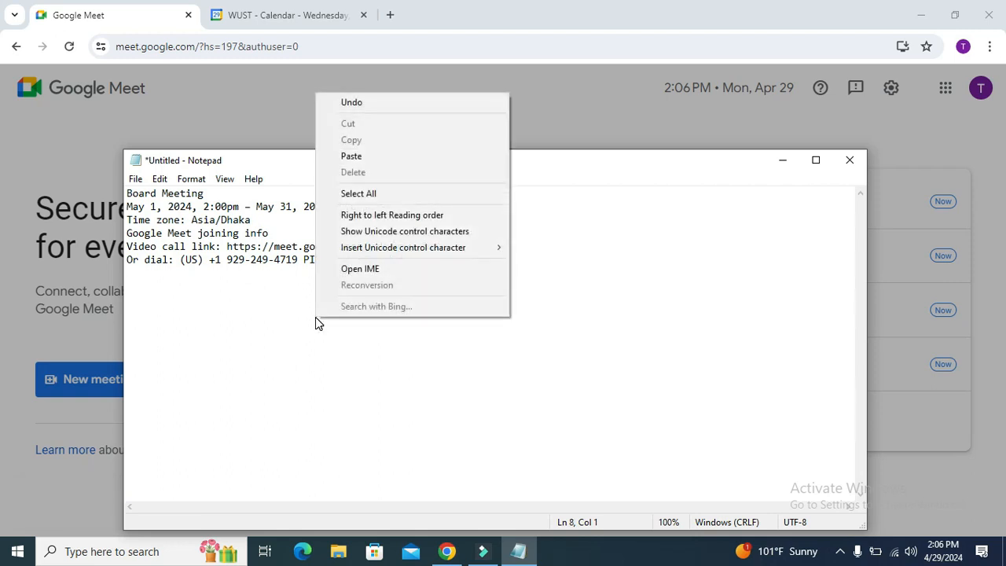
pyautogui.click(359, 157)
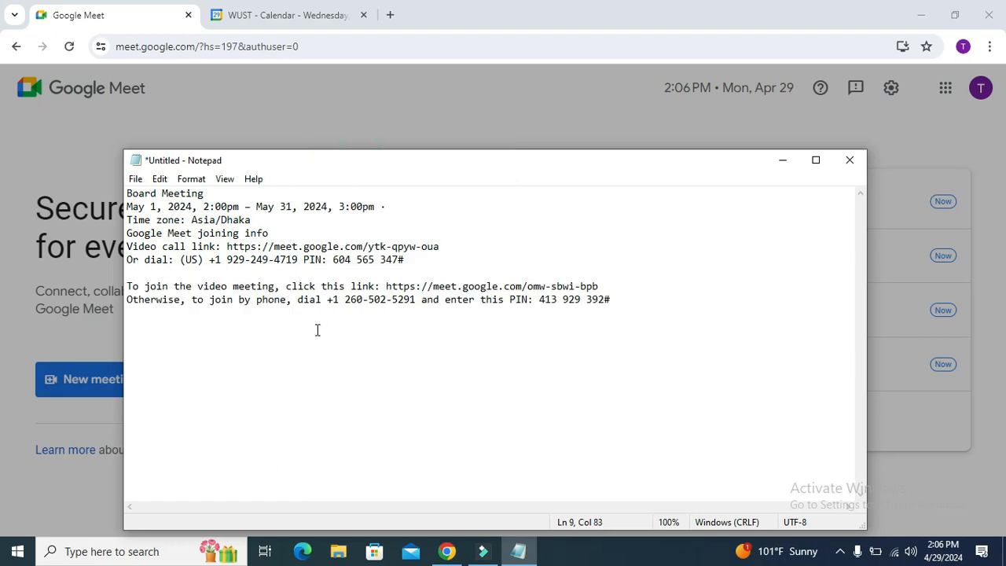
pyautogui.moveTo(608, 310); pyautogui.dragTo(131, 286)
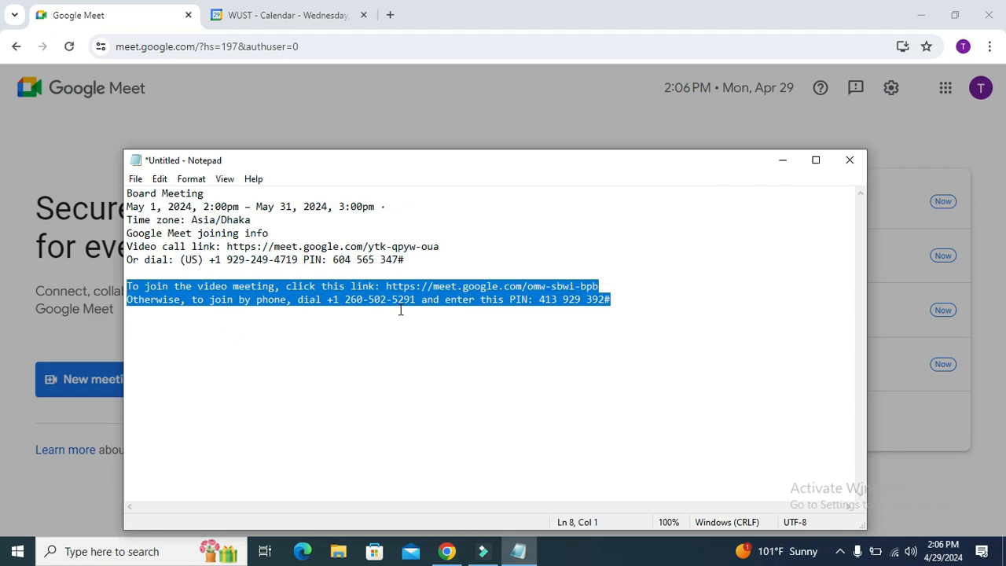
pyautogui.click(433, 322)
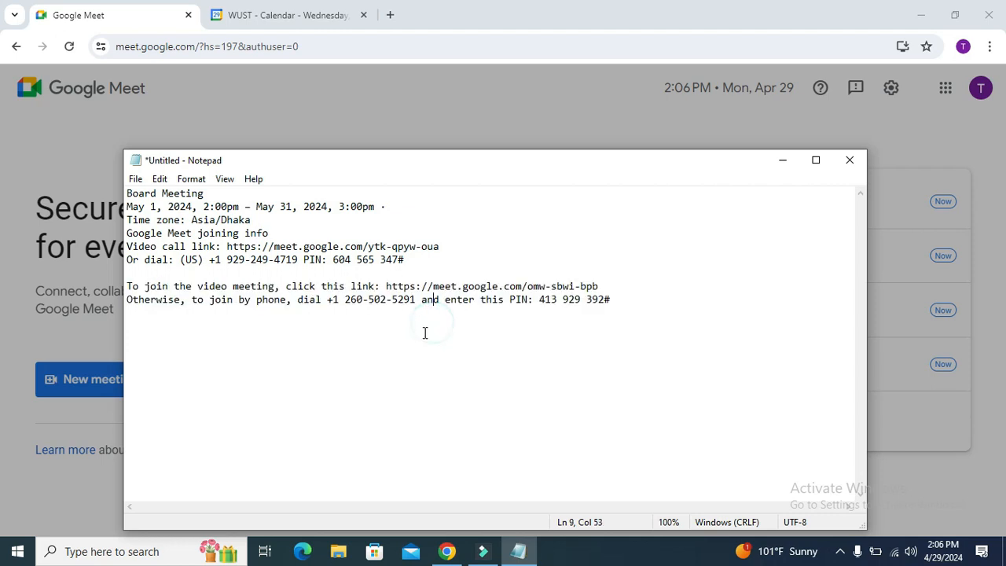
# Step: Copy only the new meeting's link from Notepad, open it in a new browser tab to view the join page, and close that tab
pyautogui.moveTo(385, 287); pyautogui.dragTo(599, 286)
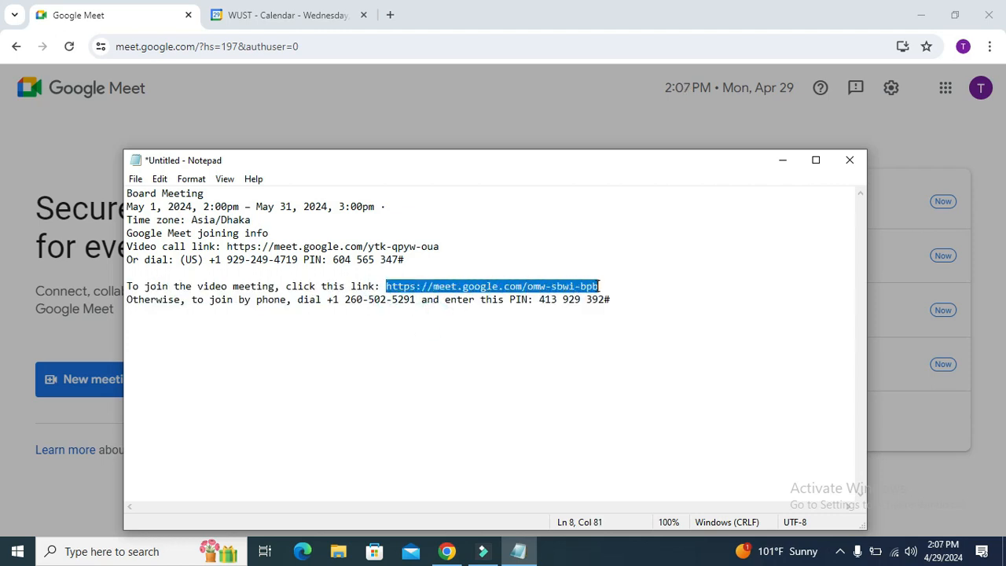
pyautogui.rightClick(507, 287)
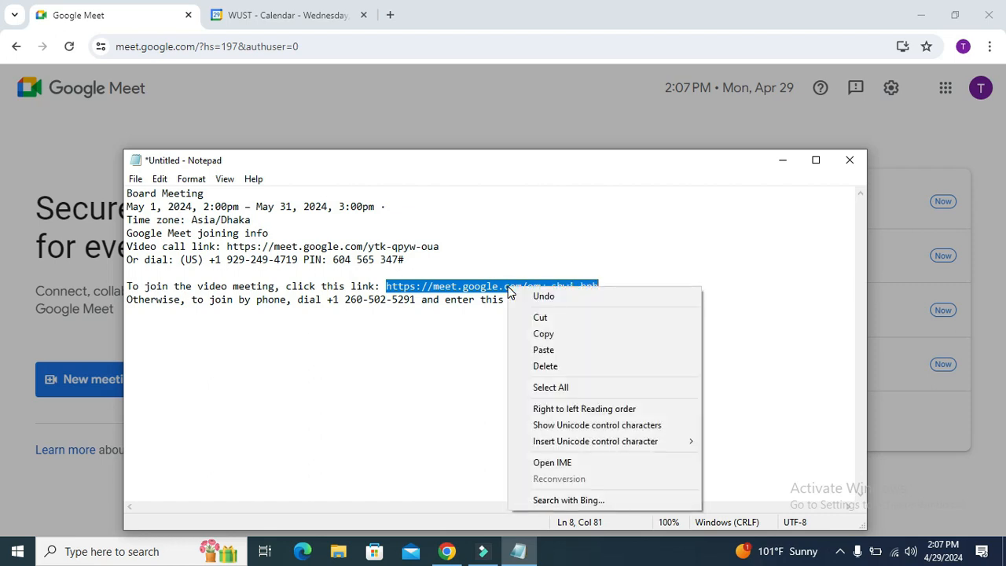
pyautogui.click(544, 335)
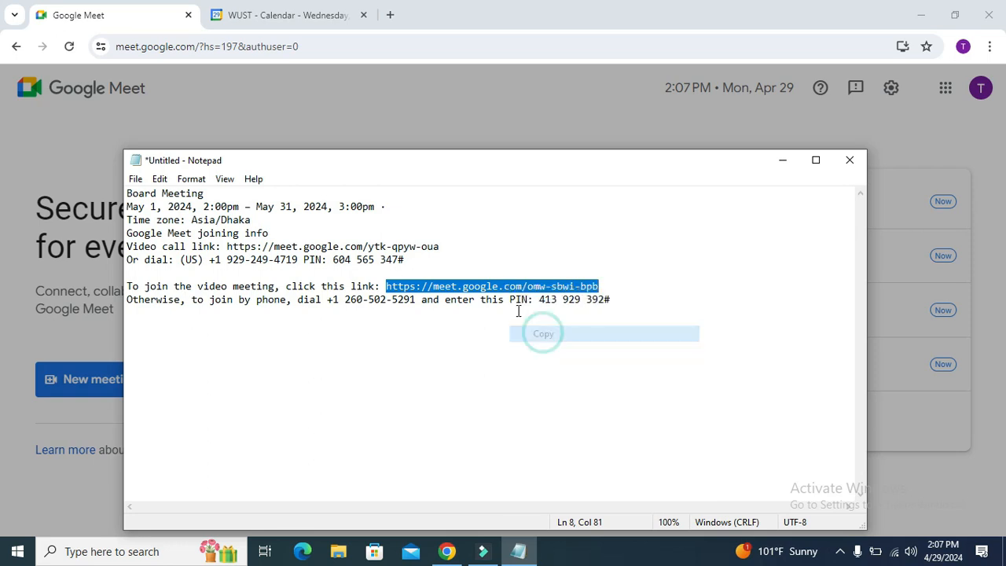
pyautogui.click(393, 17)
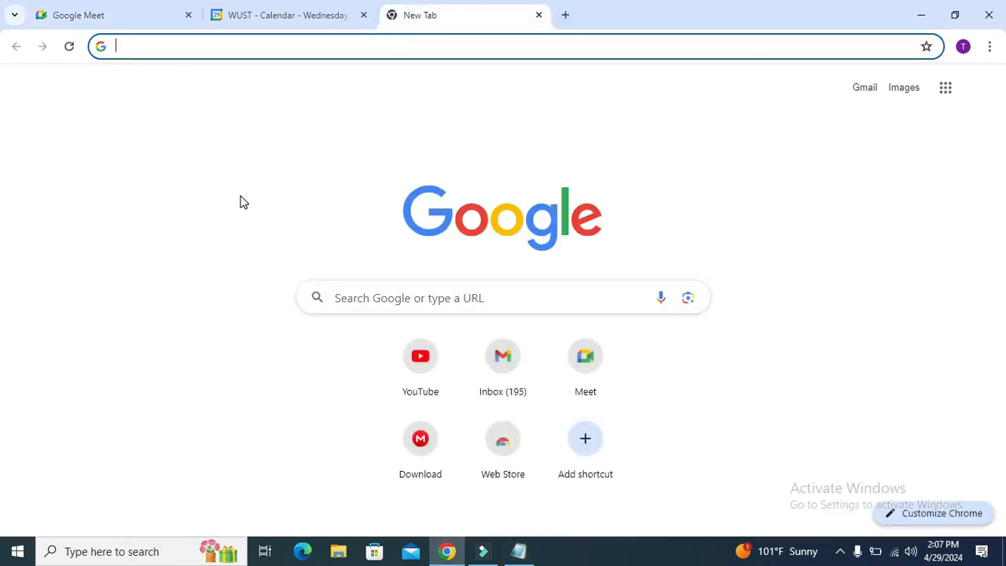
pyautogui.rightClick(195, 44)
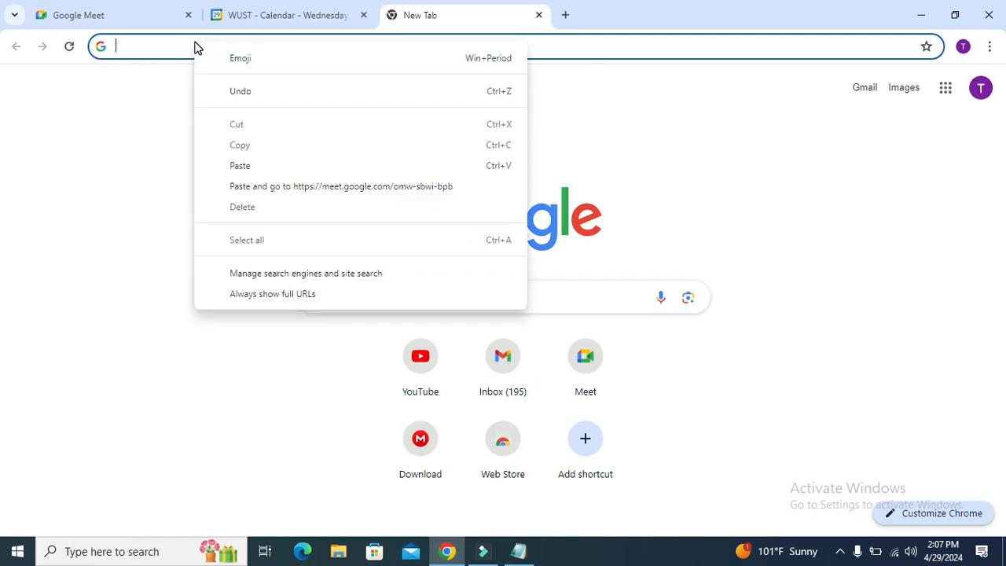
pyautogui.click(250, 166)
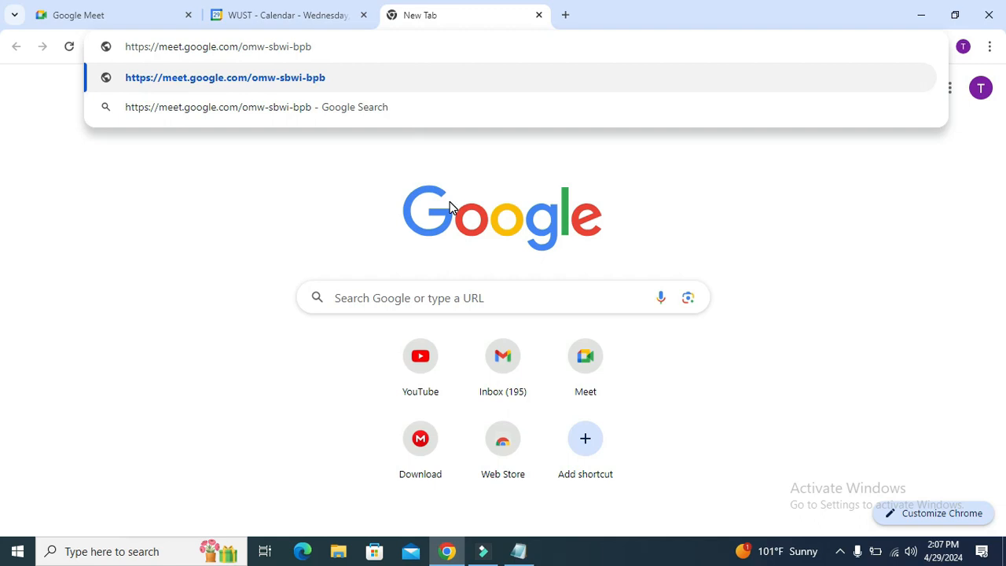
pyautogui.press('Return')
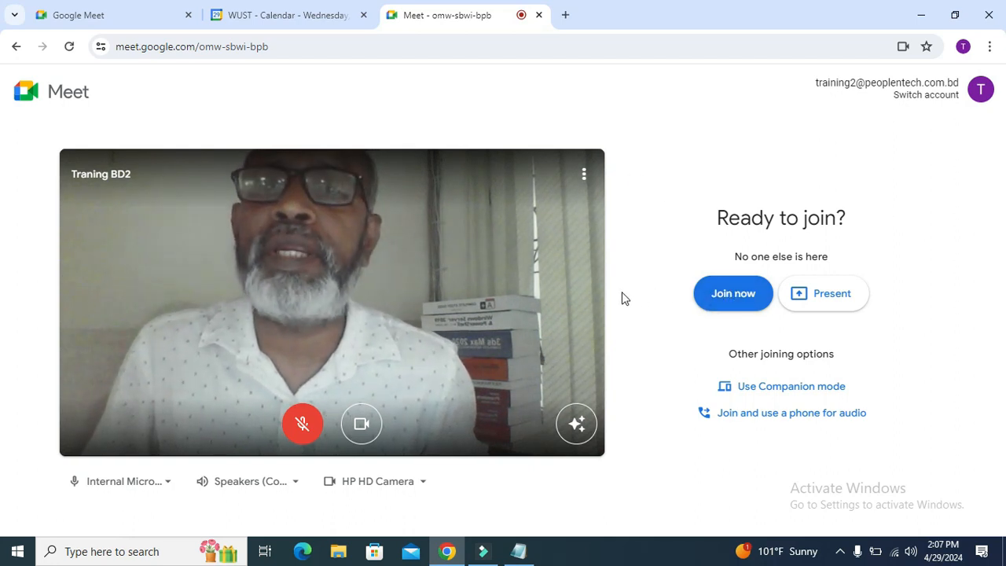
pyautogui.click(539, 15)
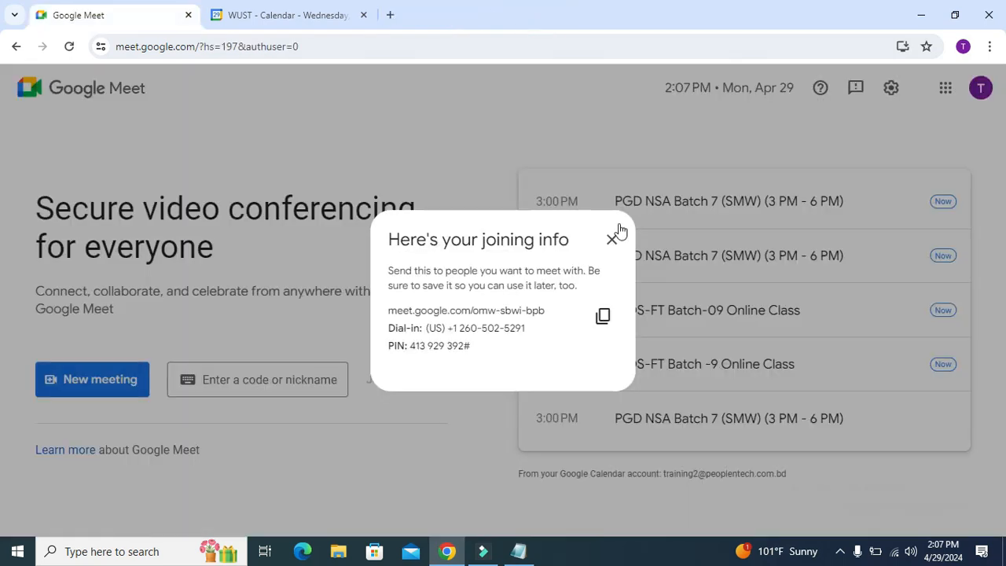
# Step: Dismiss the joining info and start an instant meeting in Google Meet, highlighting part of its meeting link
pyautogui.click(615, 238)
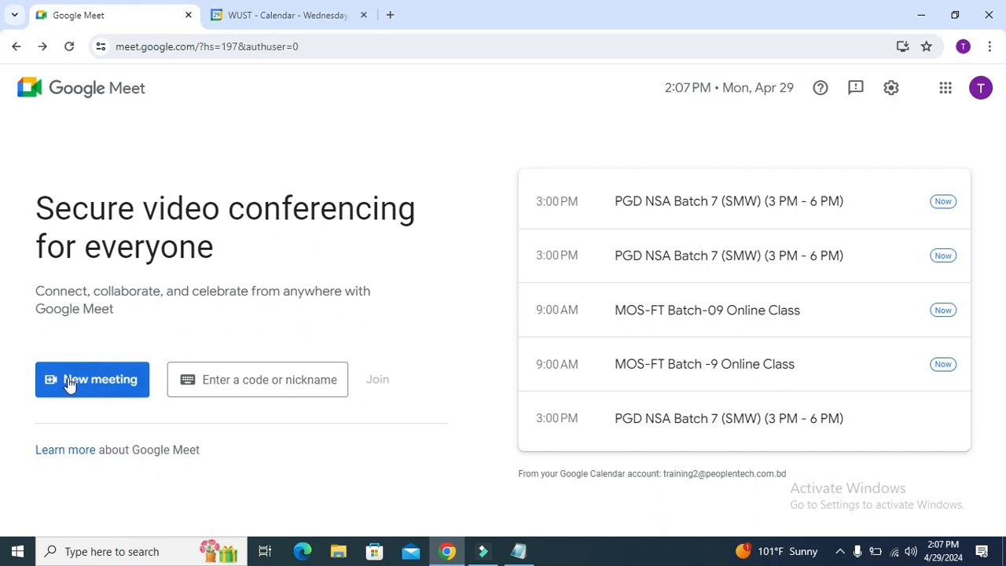
pyautogui.click(94, 385)
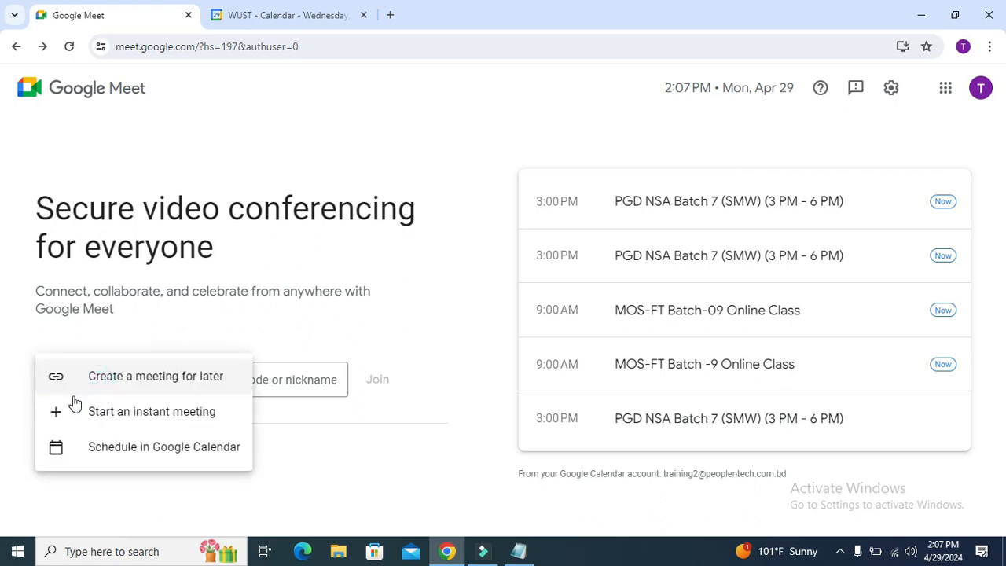
pyautogui.click(177, 413)
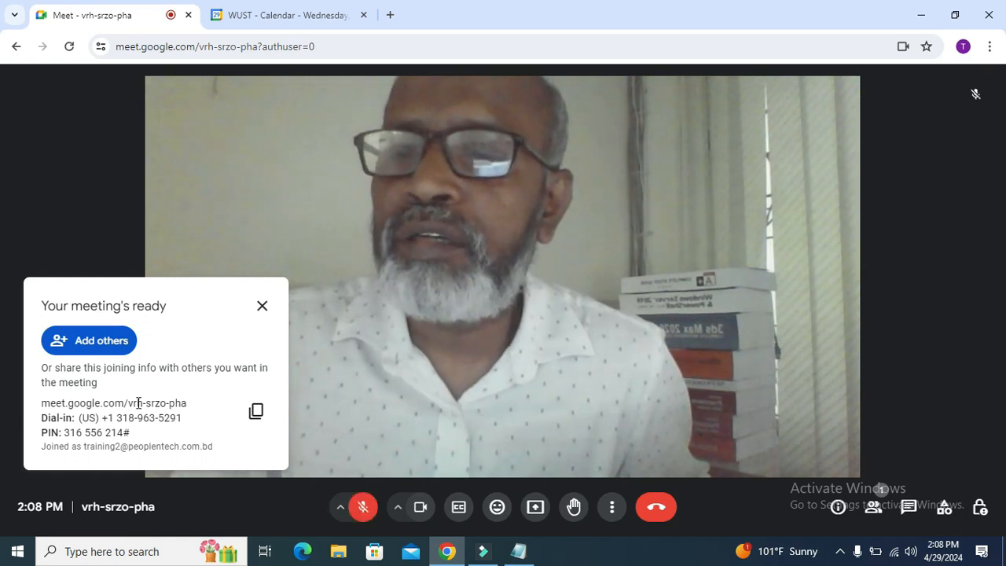
pyautogui.moveTo(51, 402); pyautogui.dragTo(92, 404)
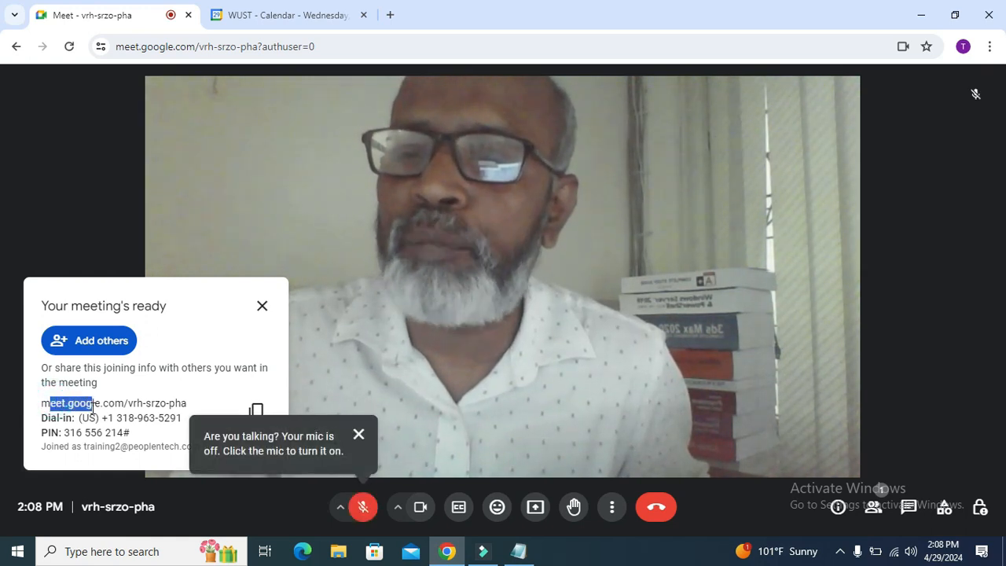
# Step: Dismiss the muted-microphone notice and copy the instant meeting's joining info to the clipboard
pyautogui.click(358, 436)
pyautogui.moveTo(94, 403); pyautogui.dragTo(146, 435)
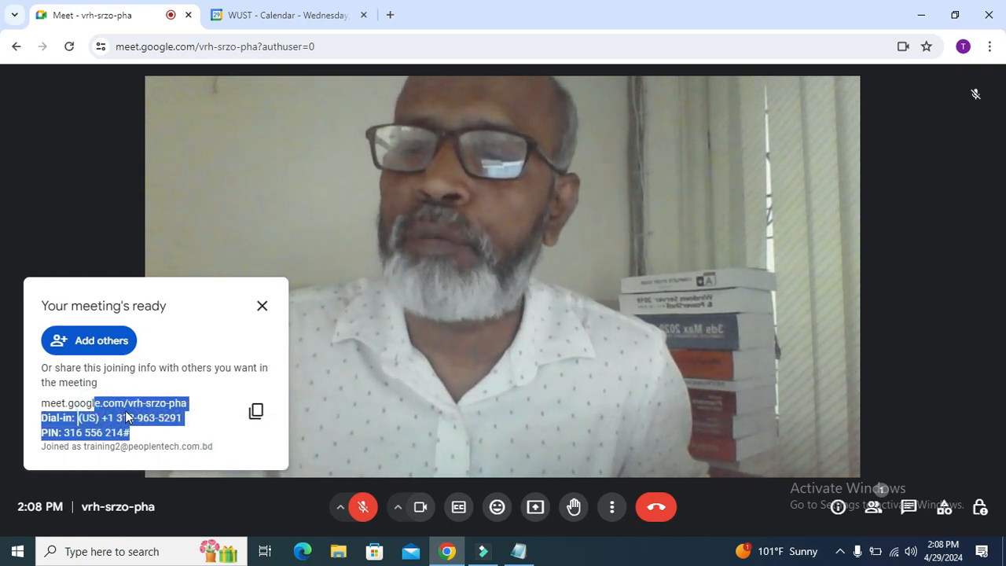
pyautogui.click(119, 408)
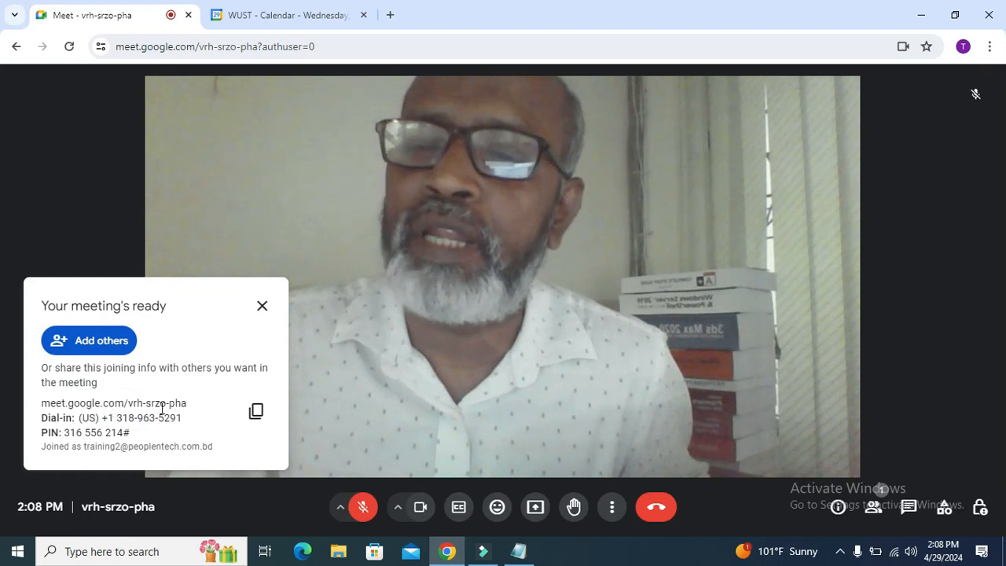
pyautogui.click(256, 412)
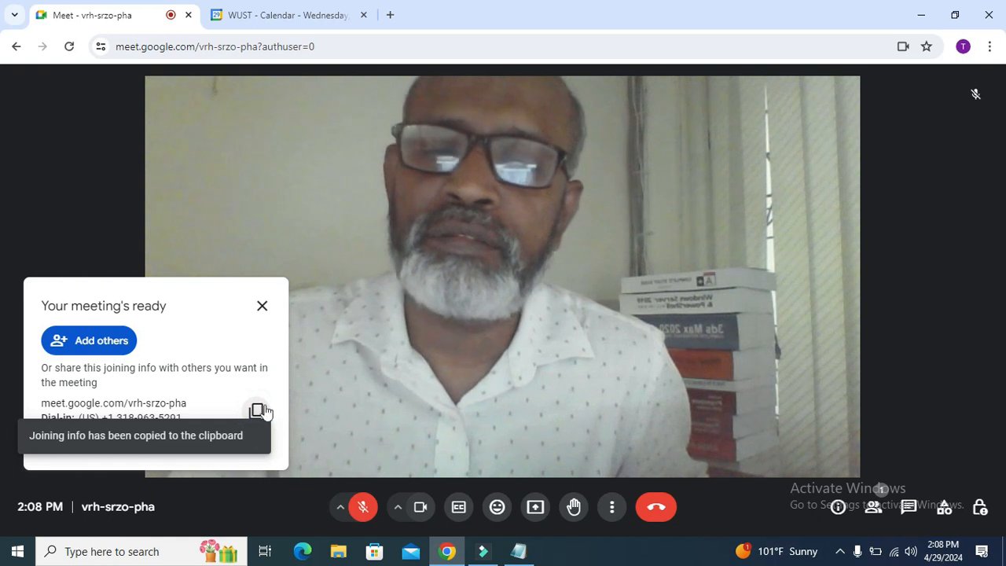
# Step: Switch to Notepad, paste the instant meeting's joining info with its dial-in PIN one blank line below the existing text, and minimize Notepad
pyautogui.click(517, 553)
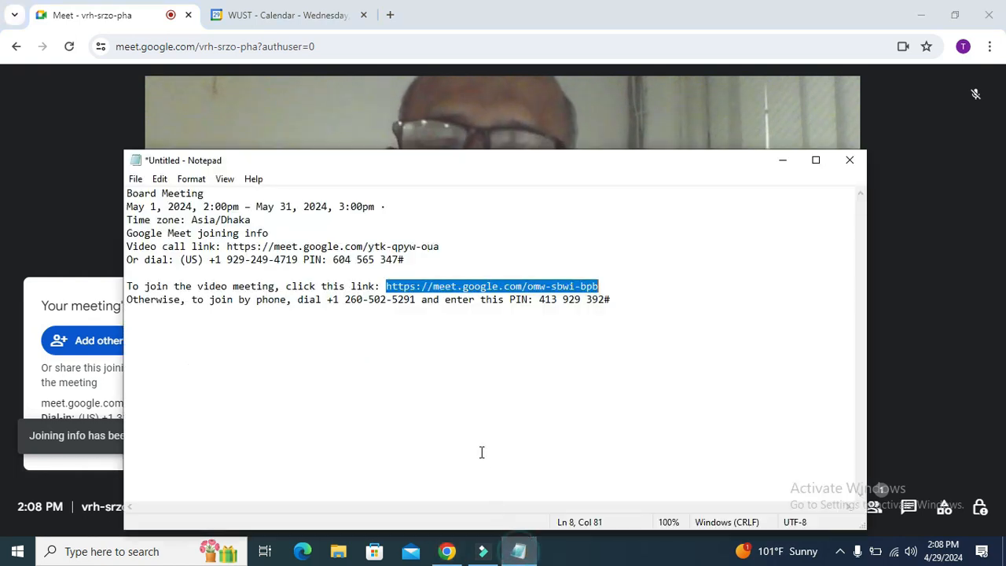
pyautogui.click(622, 299)
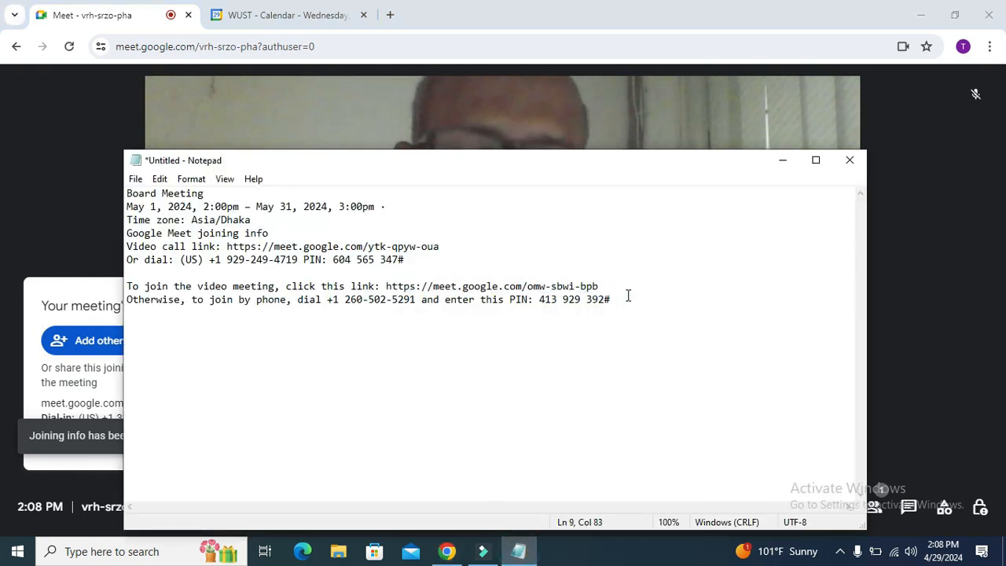
pyautogui.press('Return')
pyautogui.press('Return')
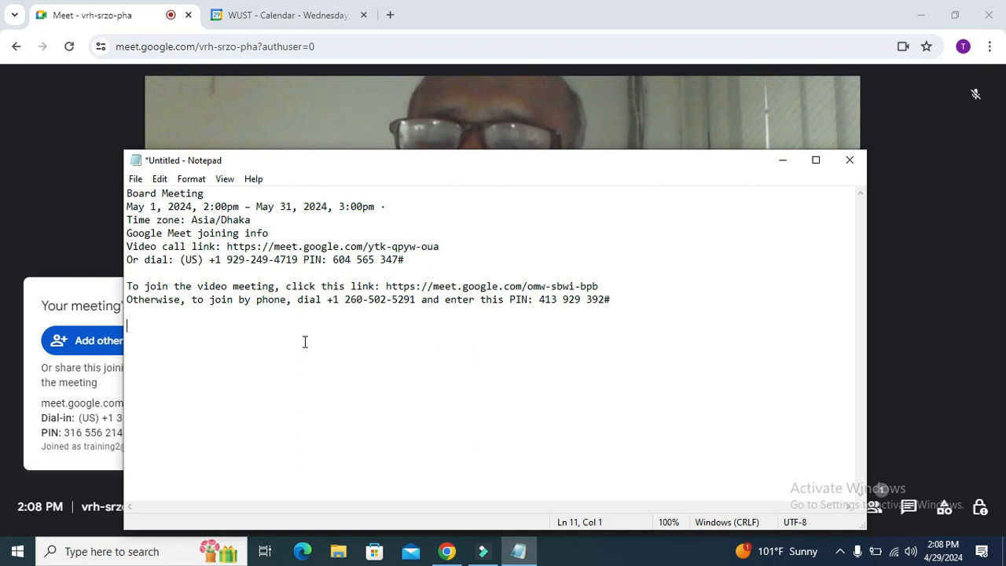
pyautogui.rightClick(305, 341)
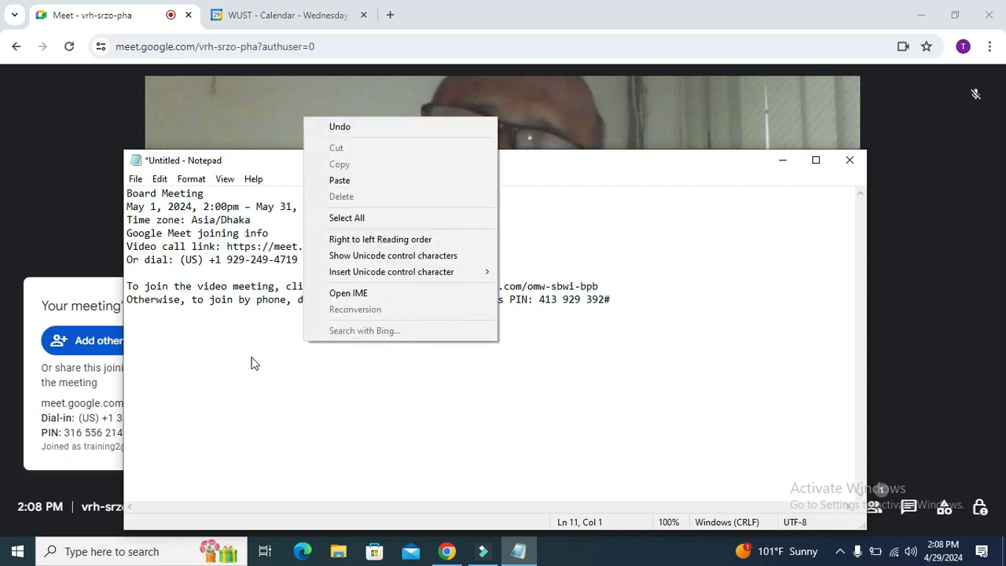
pyautogui.click(339, 180)
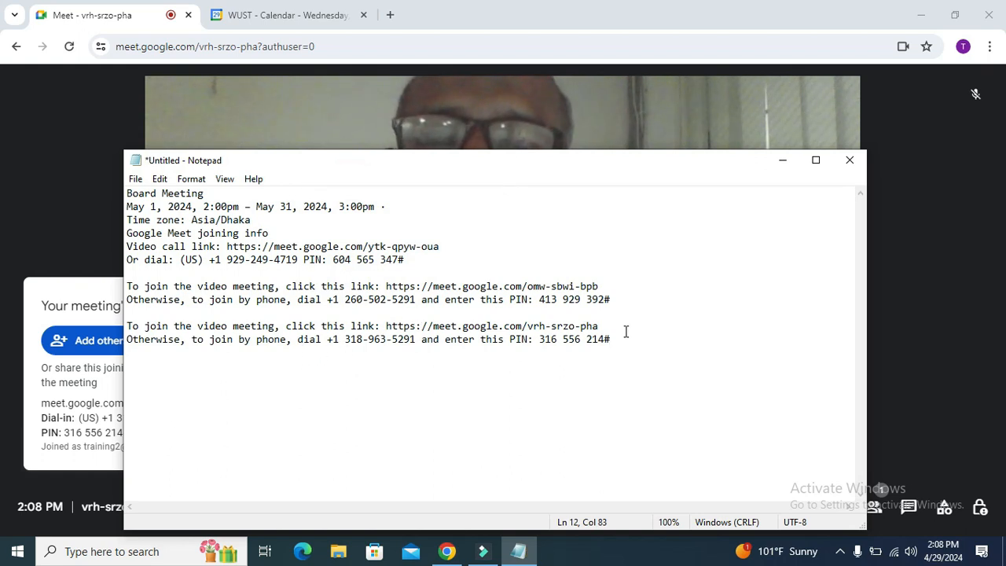
pyautogui.click(782, 159)
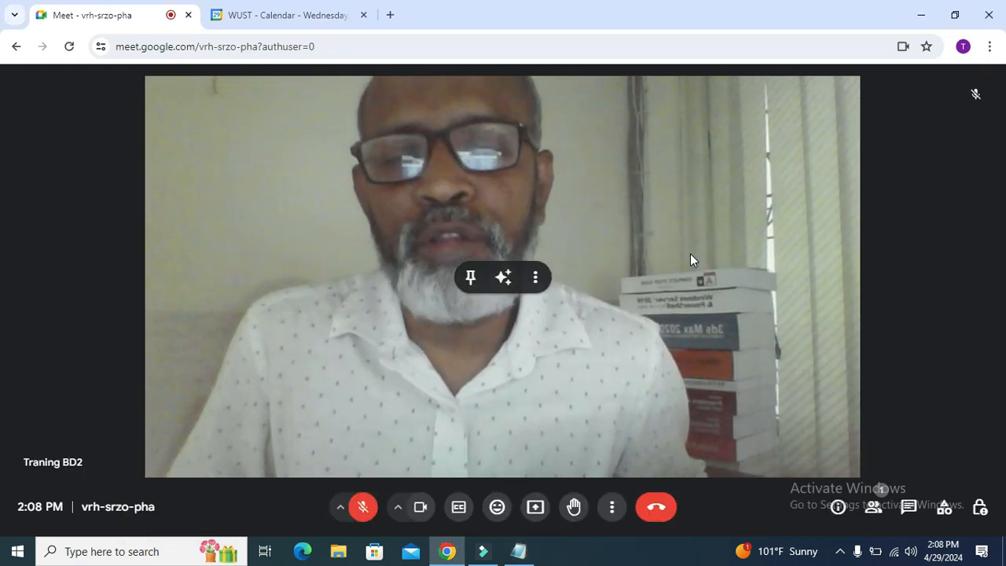